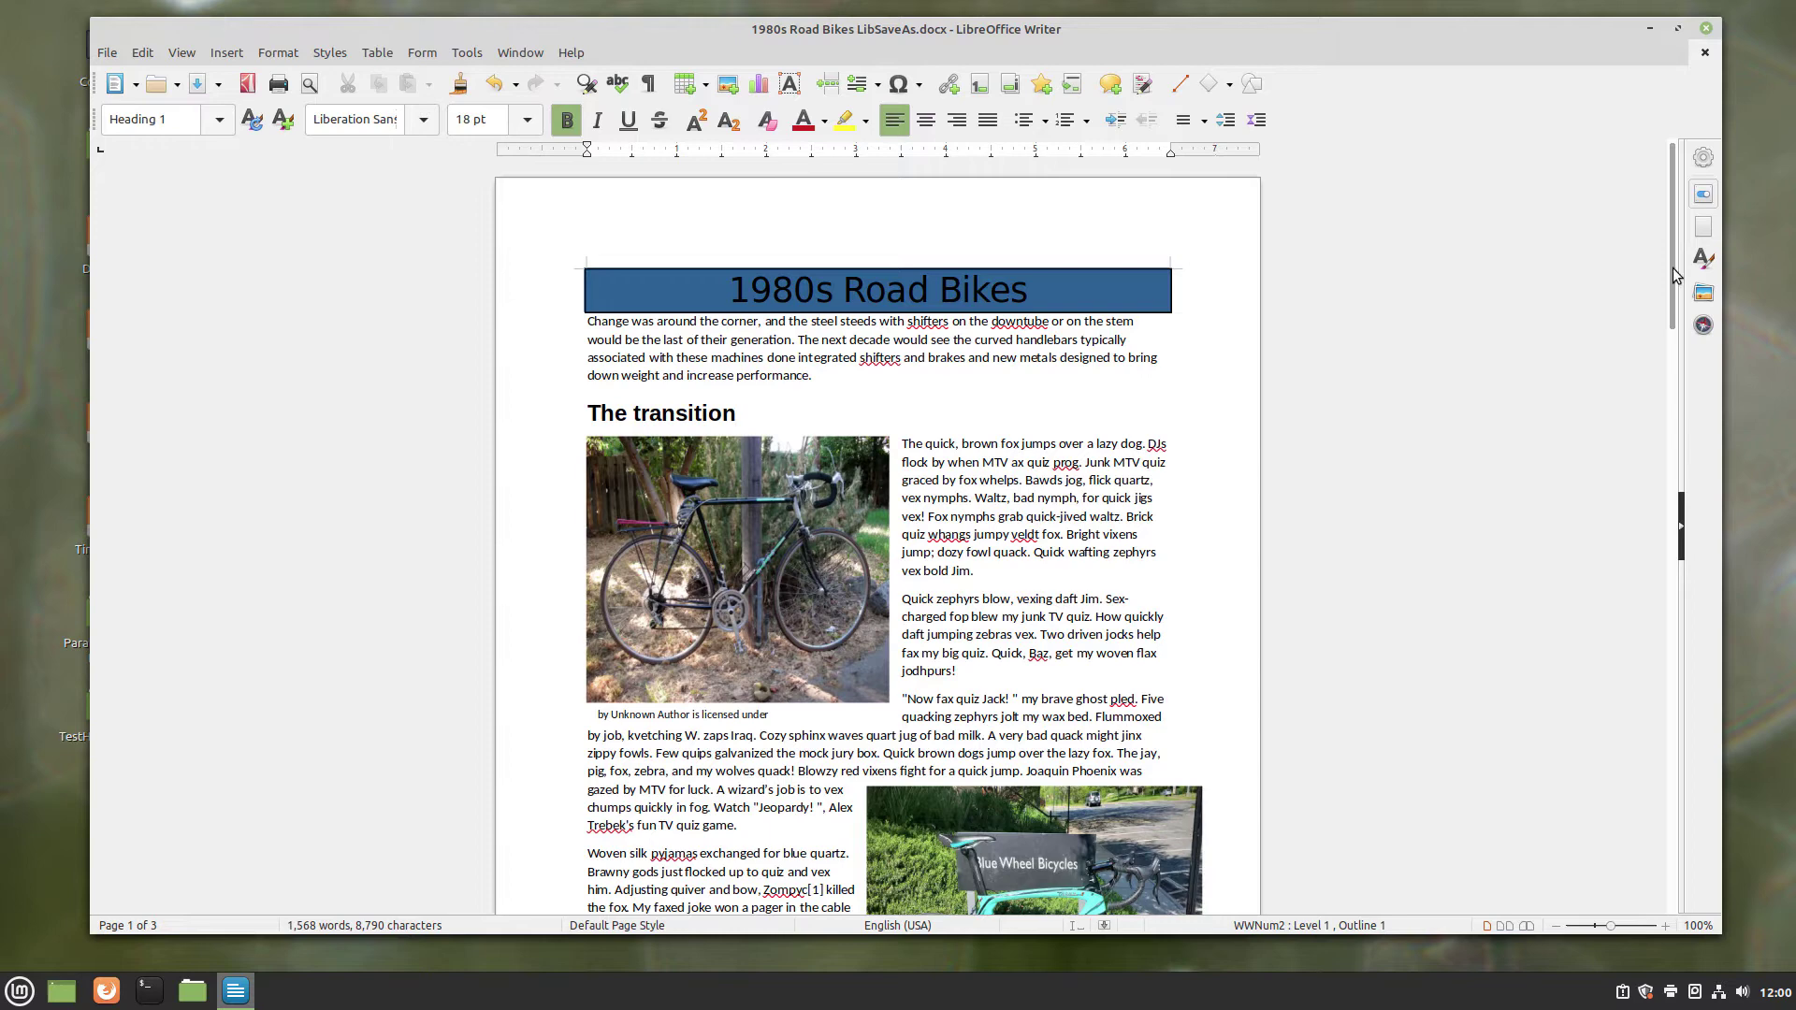
Open the Insert menu in the 1980s Road Bikes document
{"action": "left_click", "coordinate": [224, 56]}
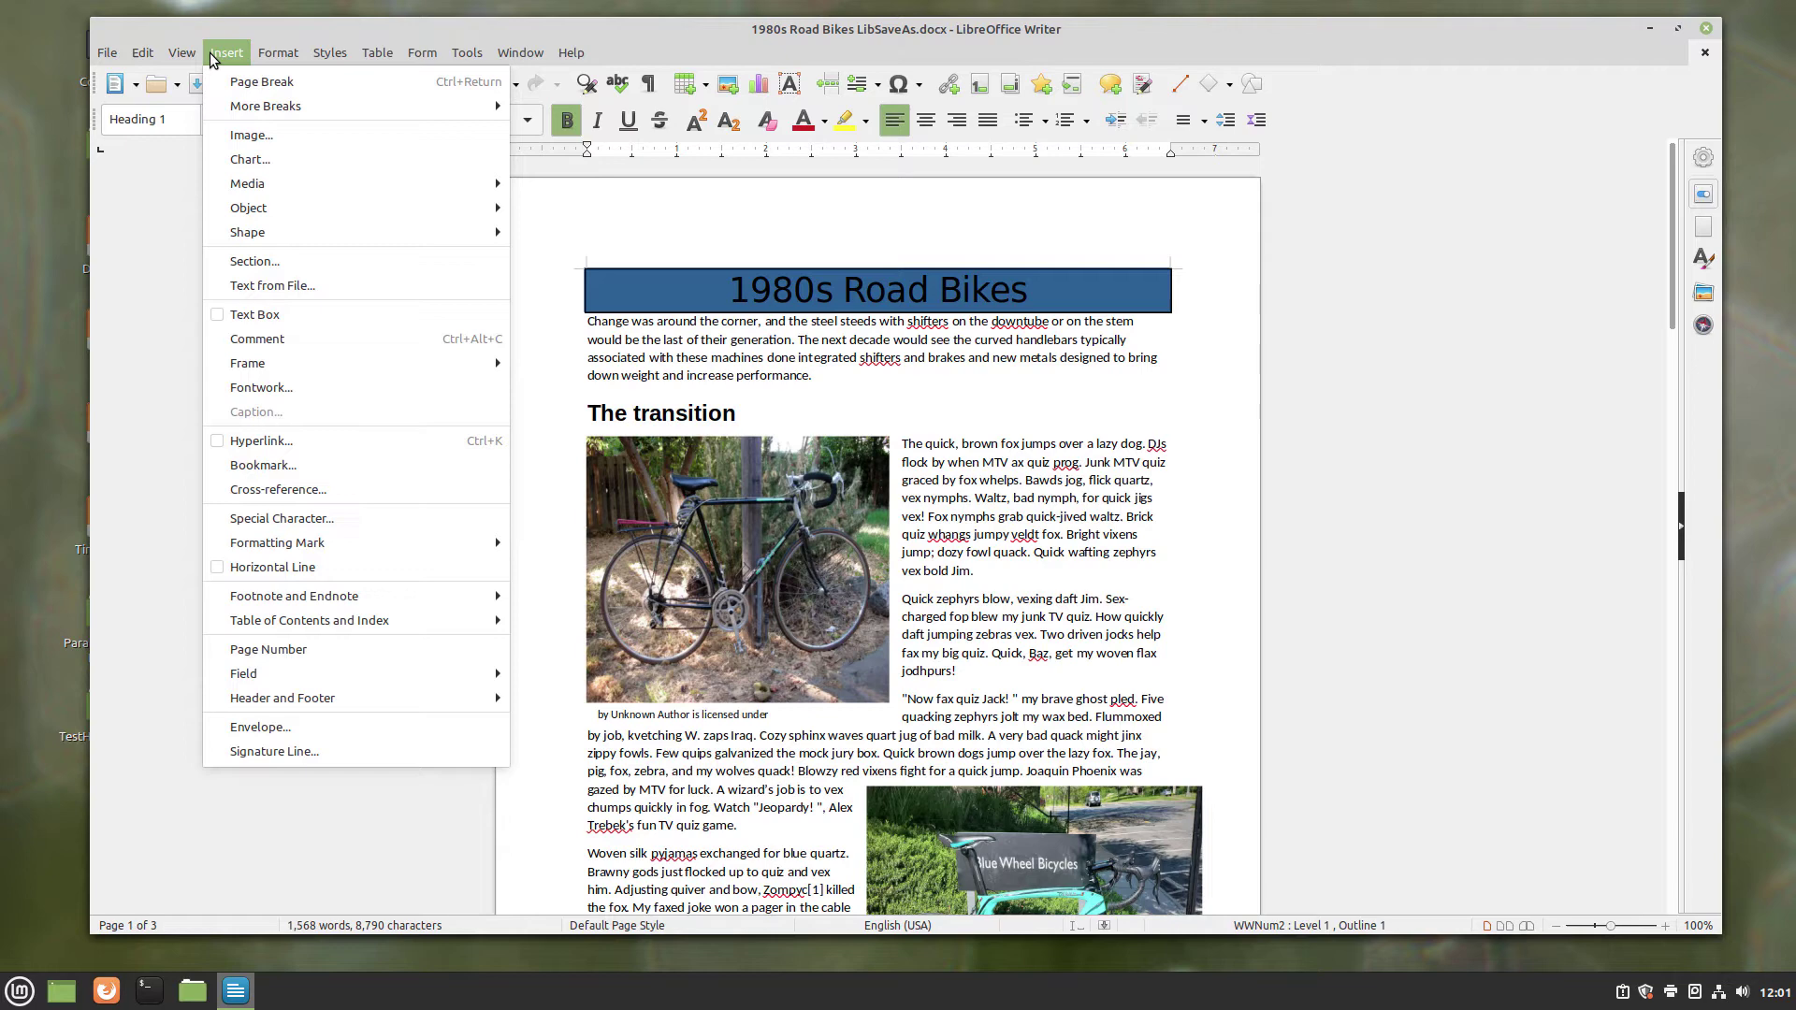
Choose Text Box from the Insert menu to arm the text-box drawing tool
{"action": "mouse_move", "coordinate": [597, 62]}
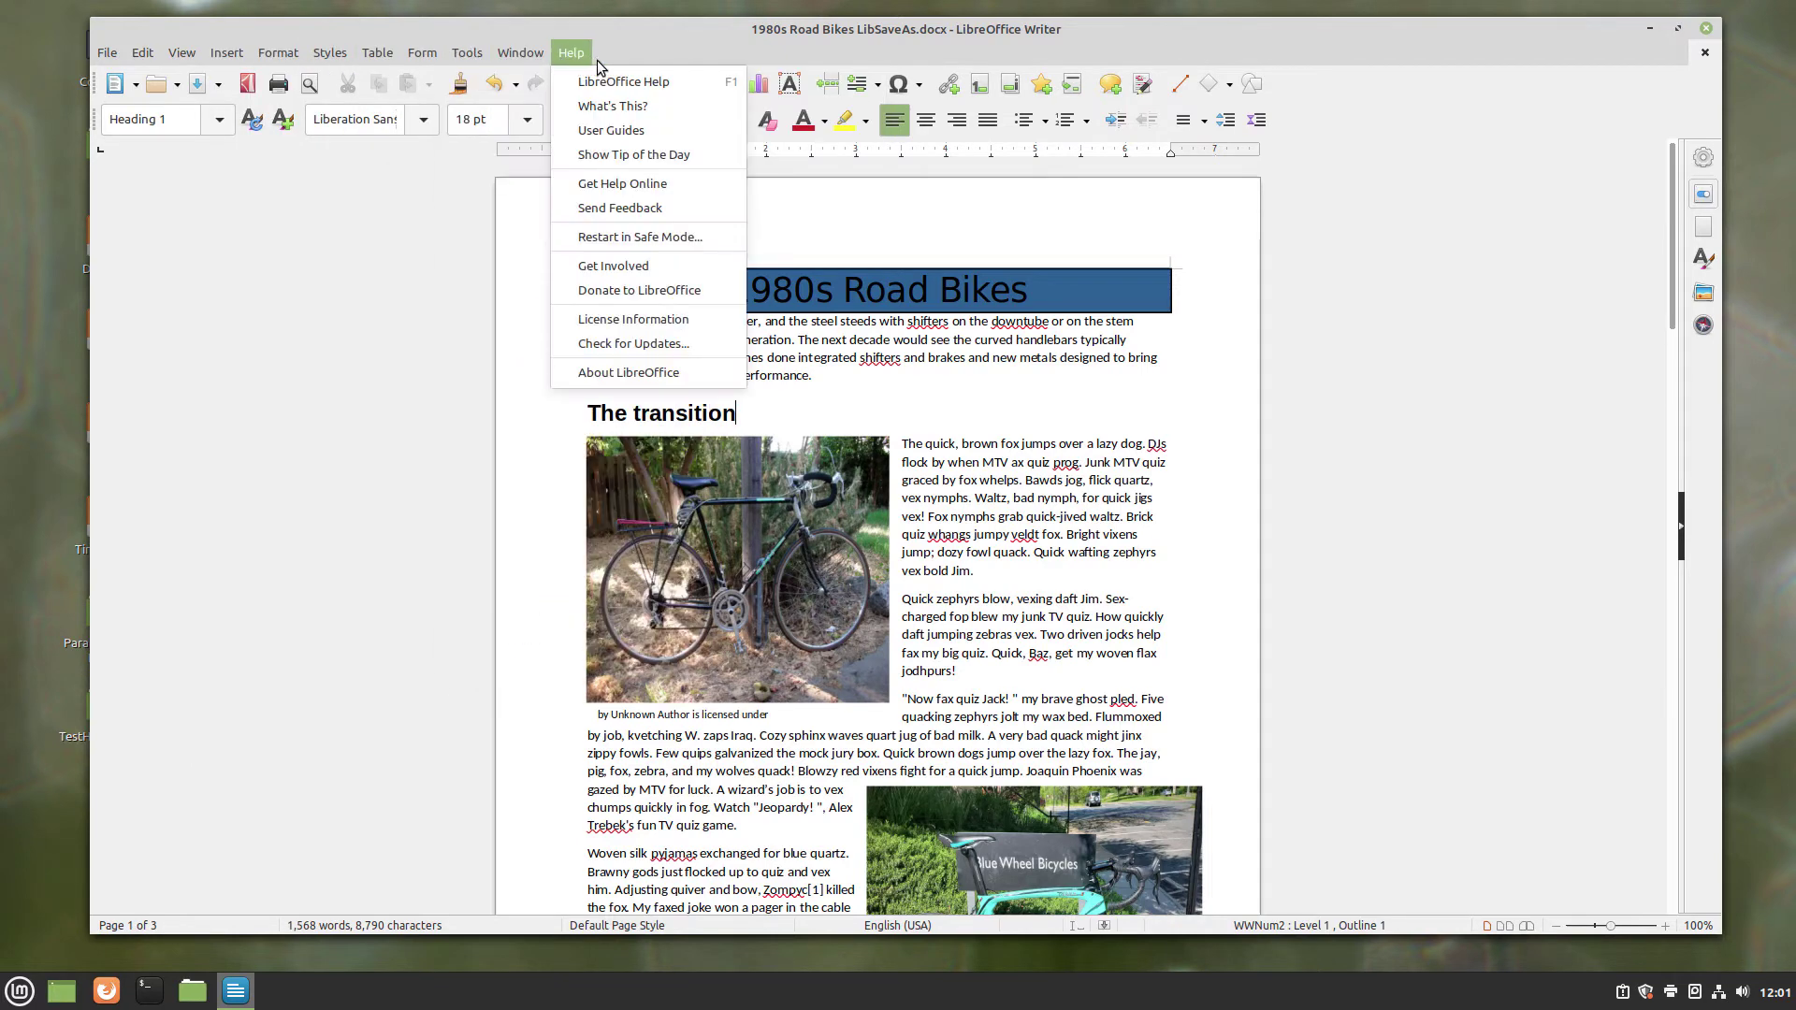
{"action": "mouse_move", "coordinate": [223, 62]}
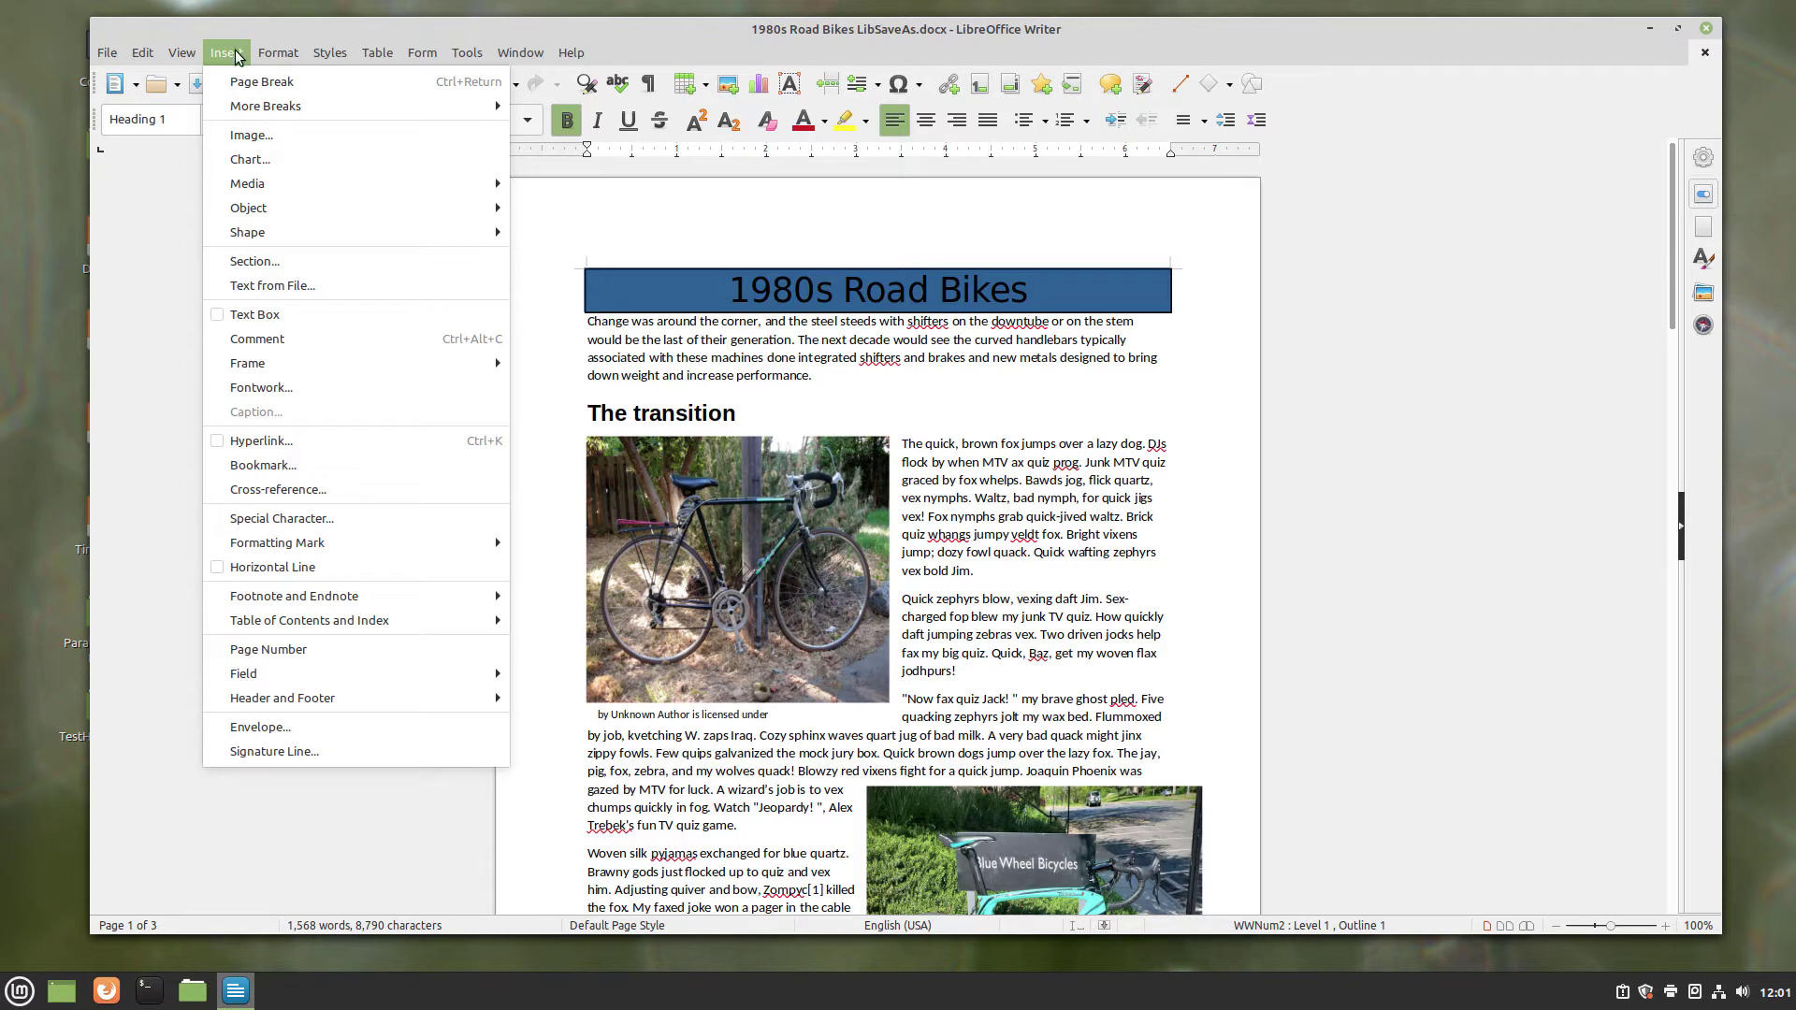
{"action": "mouse_move", "coordinate": [248, 106]}
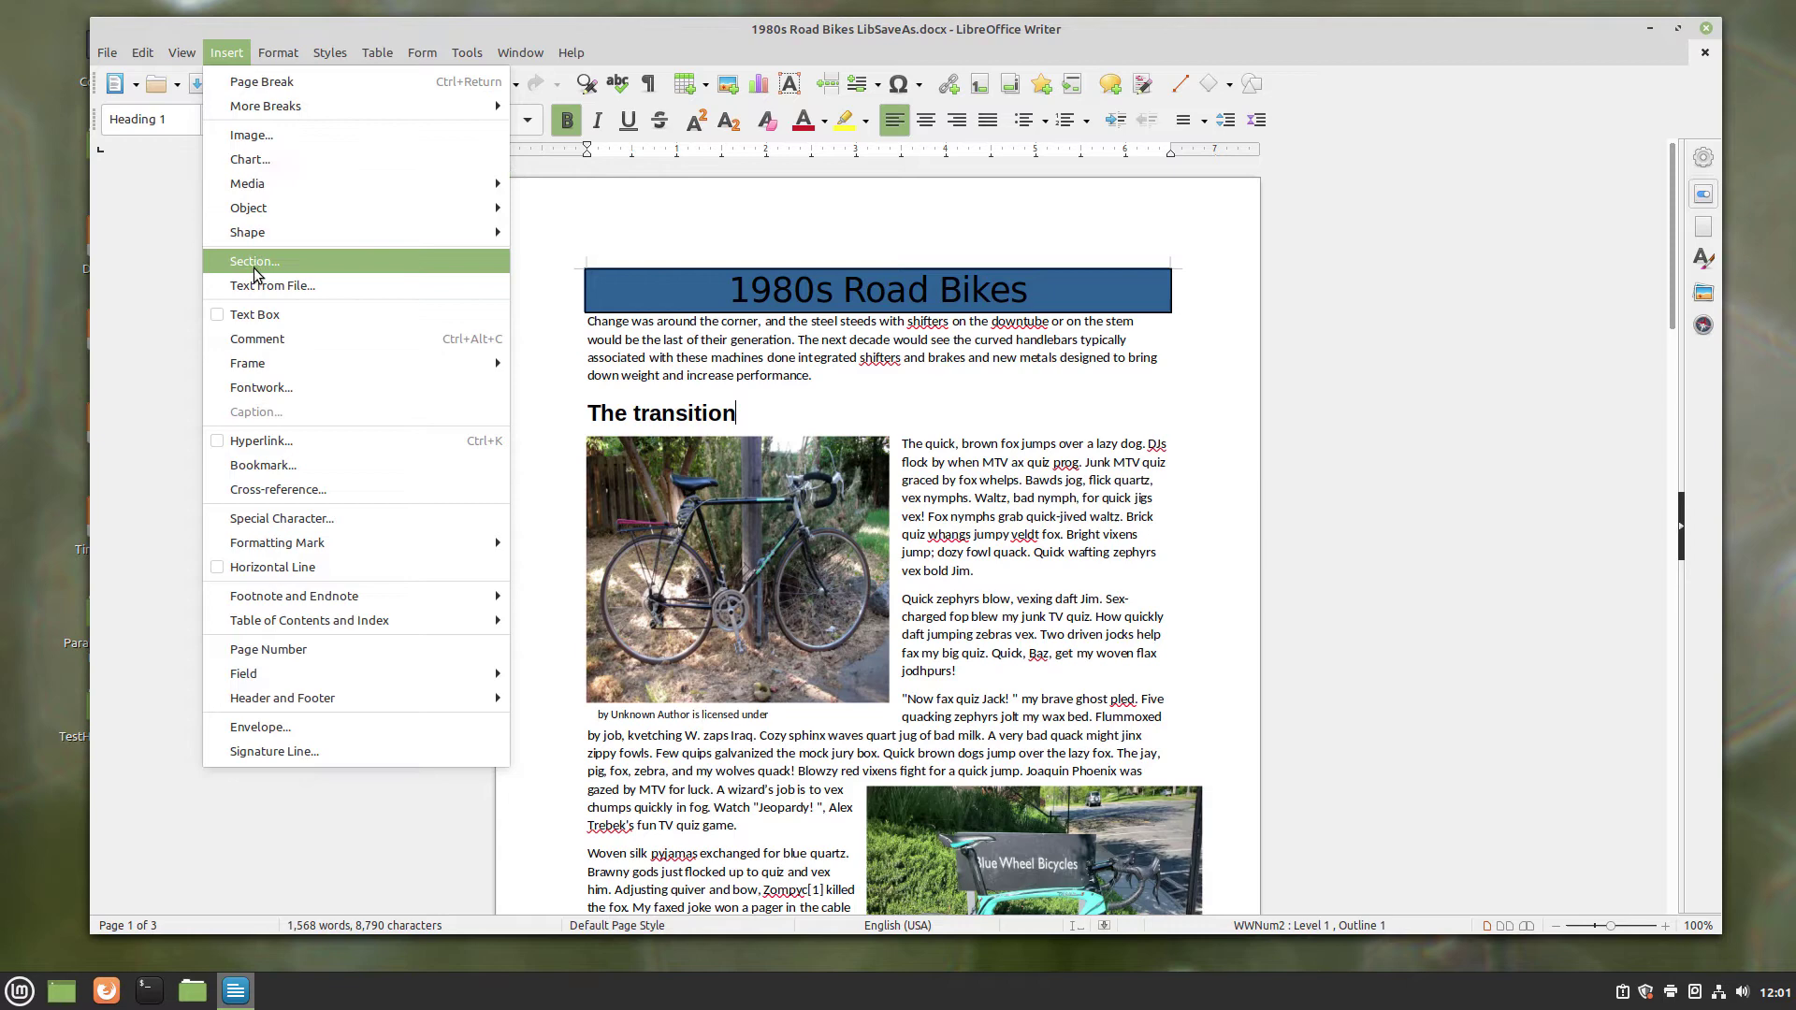
{"action": "left_click", "coordinate": [255, 314]}
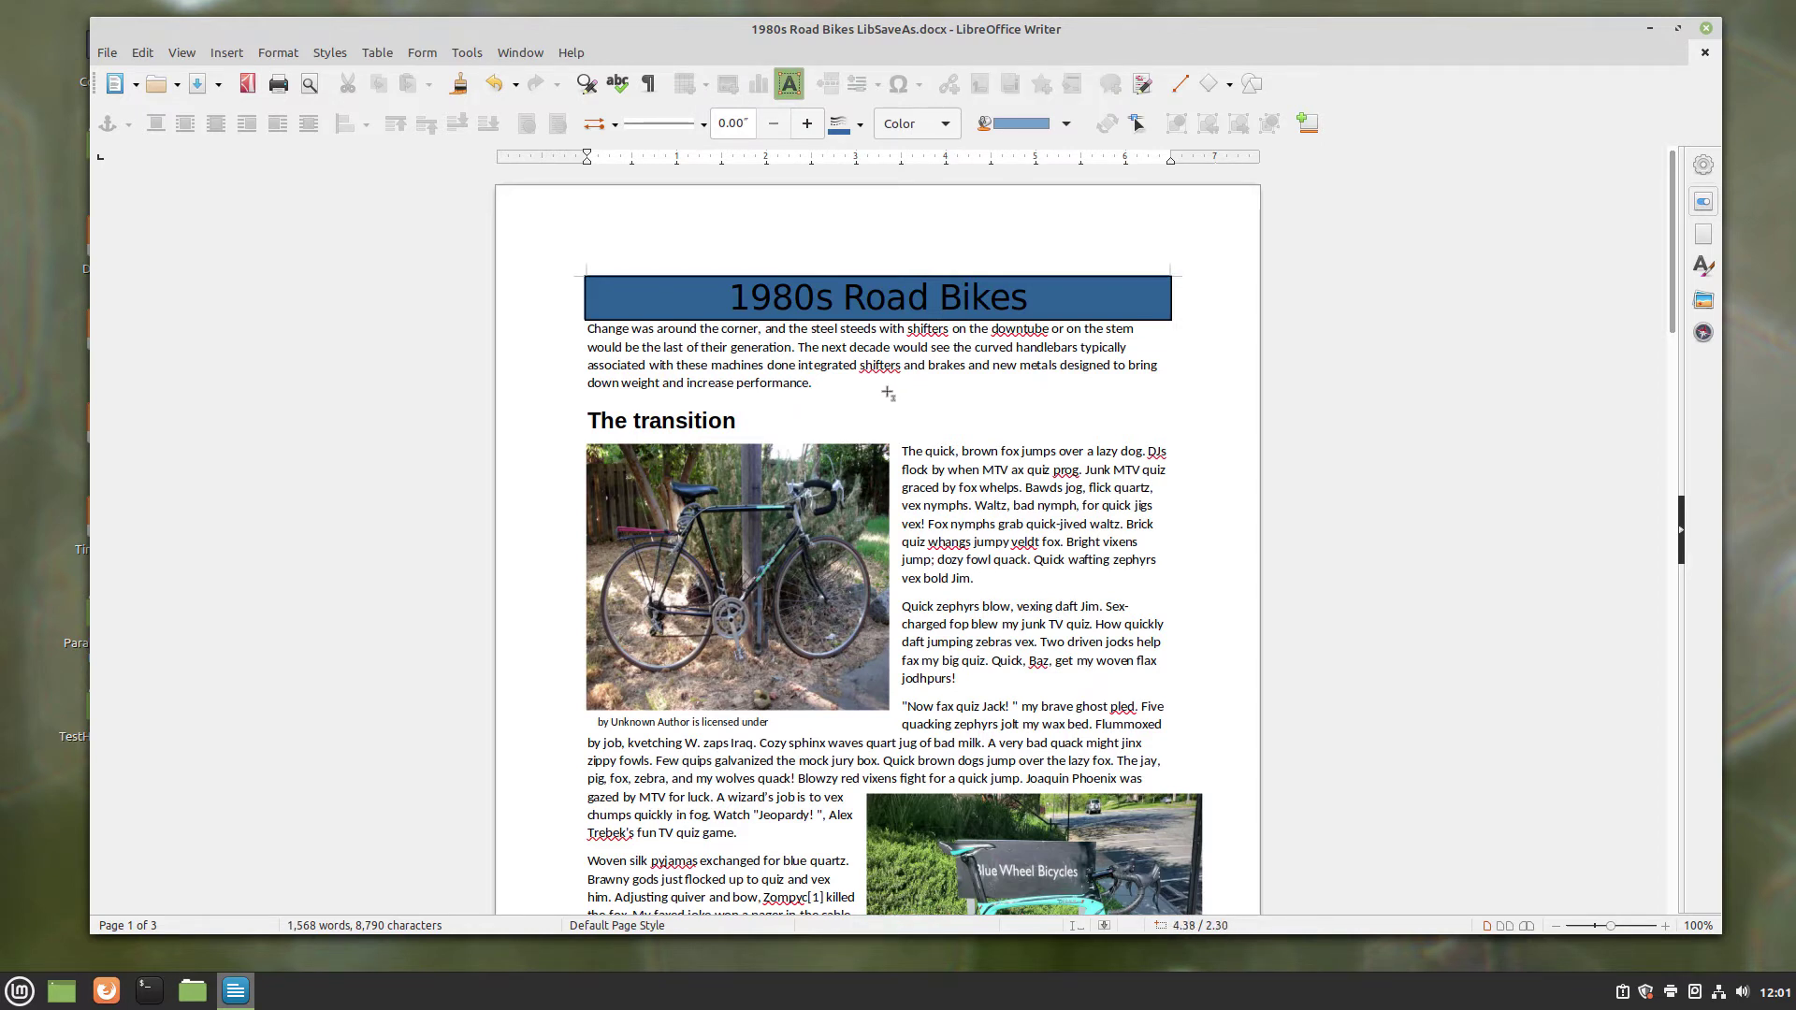
Draw a text box right of The transition heading reading 'Stem shifters', and save the document
{"action": "left_click_drag", "start_coordinate": [891, 391], "coordinate": [1110, 466]}
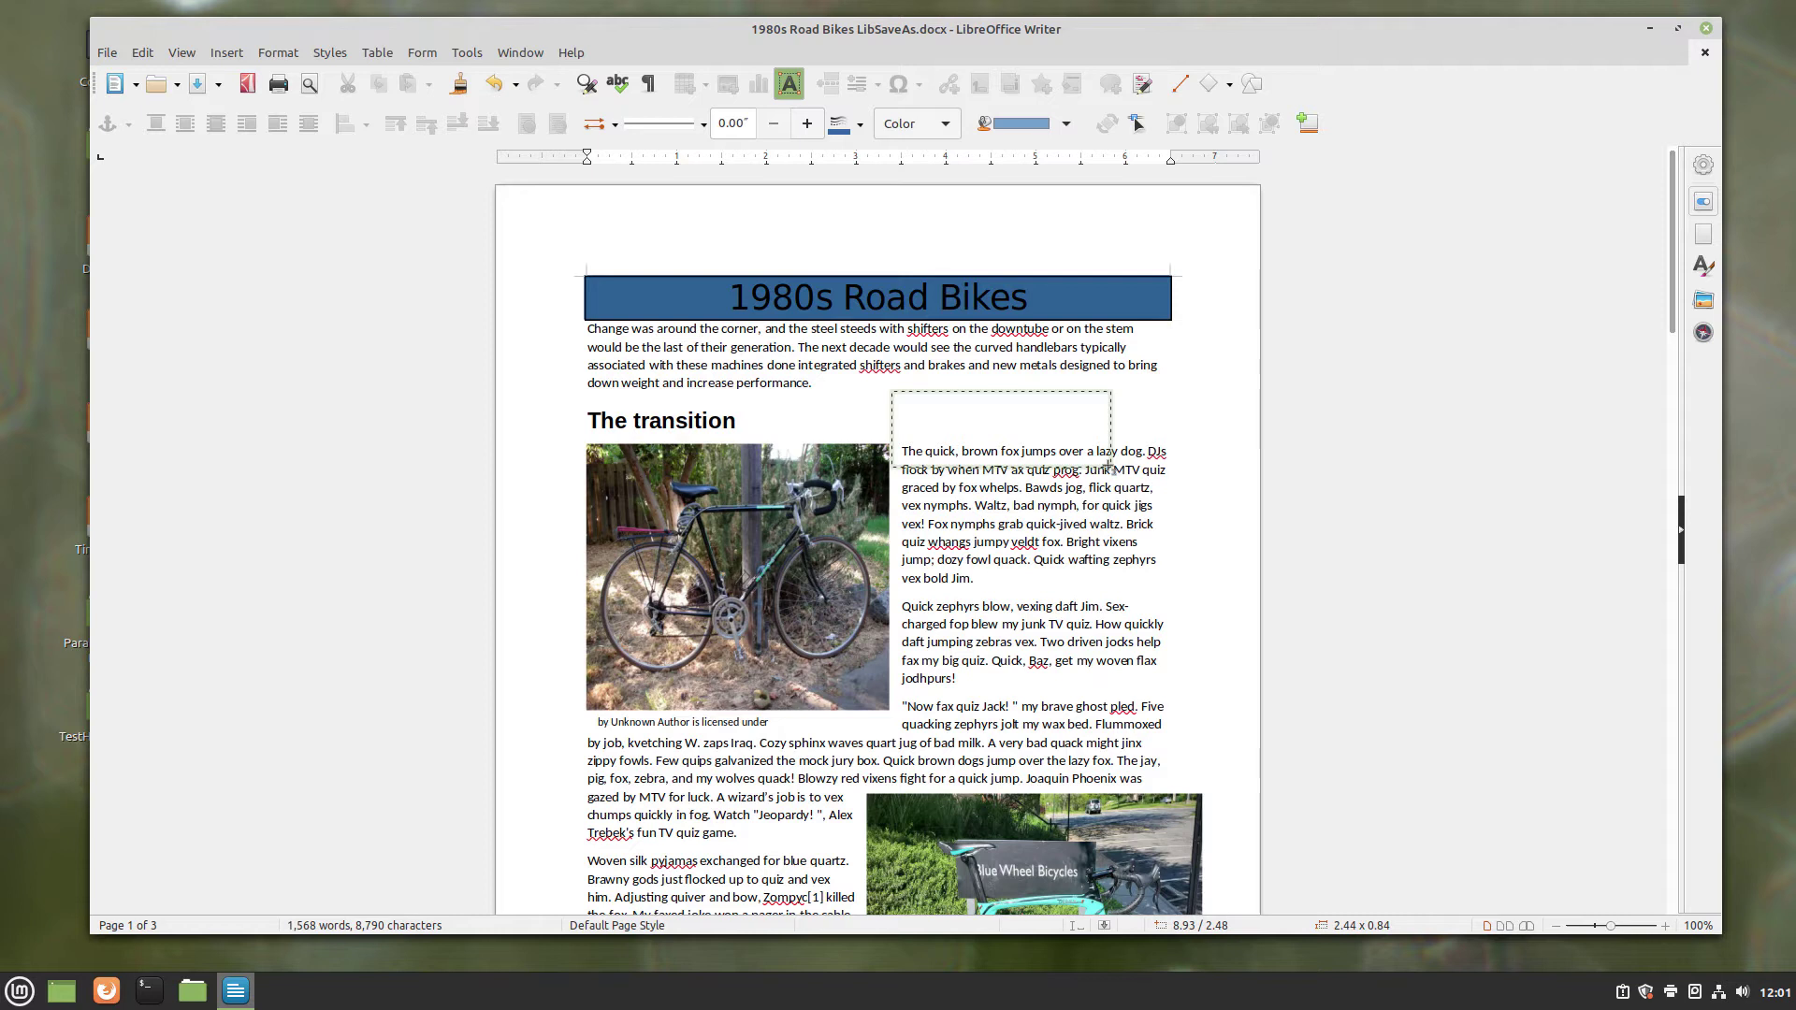
{"action": "left_click_drag", "start_coordinate": [1108, 467], "coordinate": [1108, 467]}
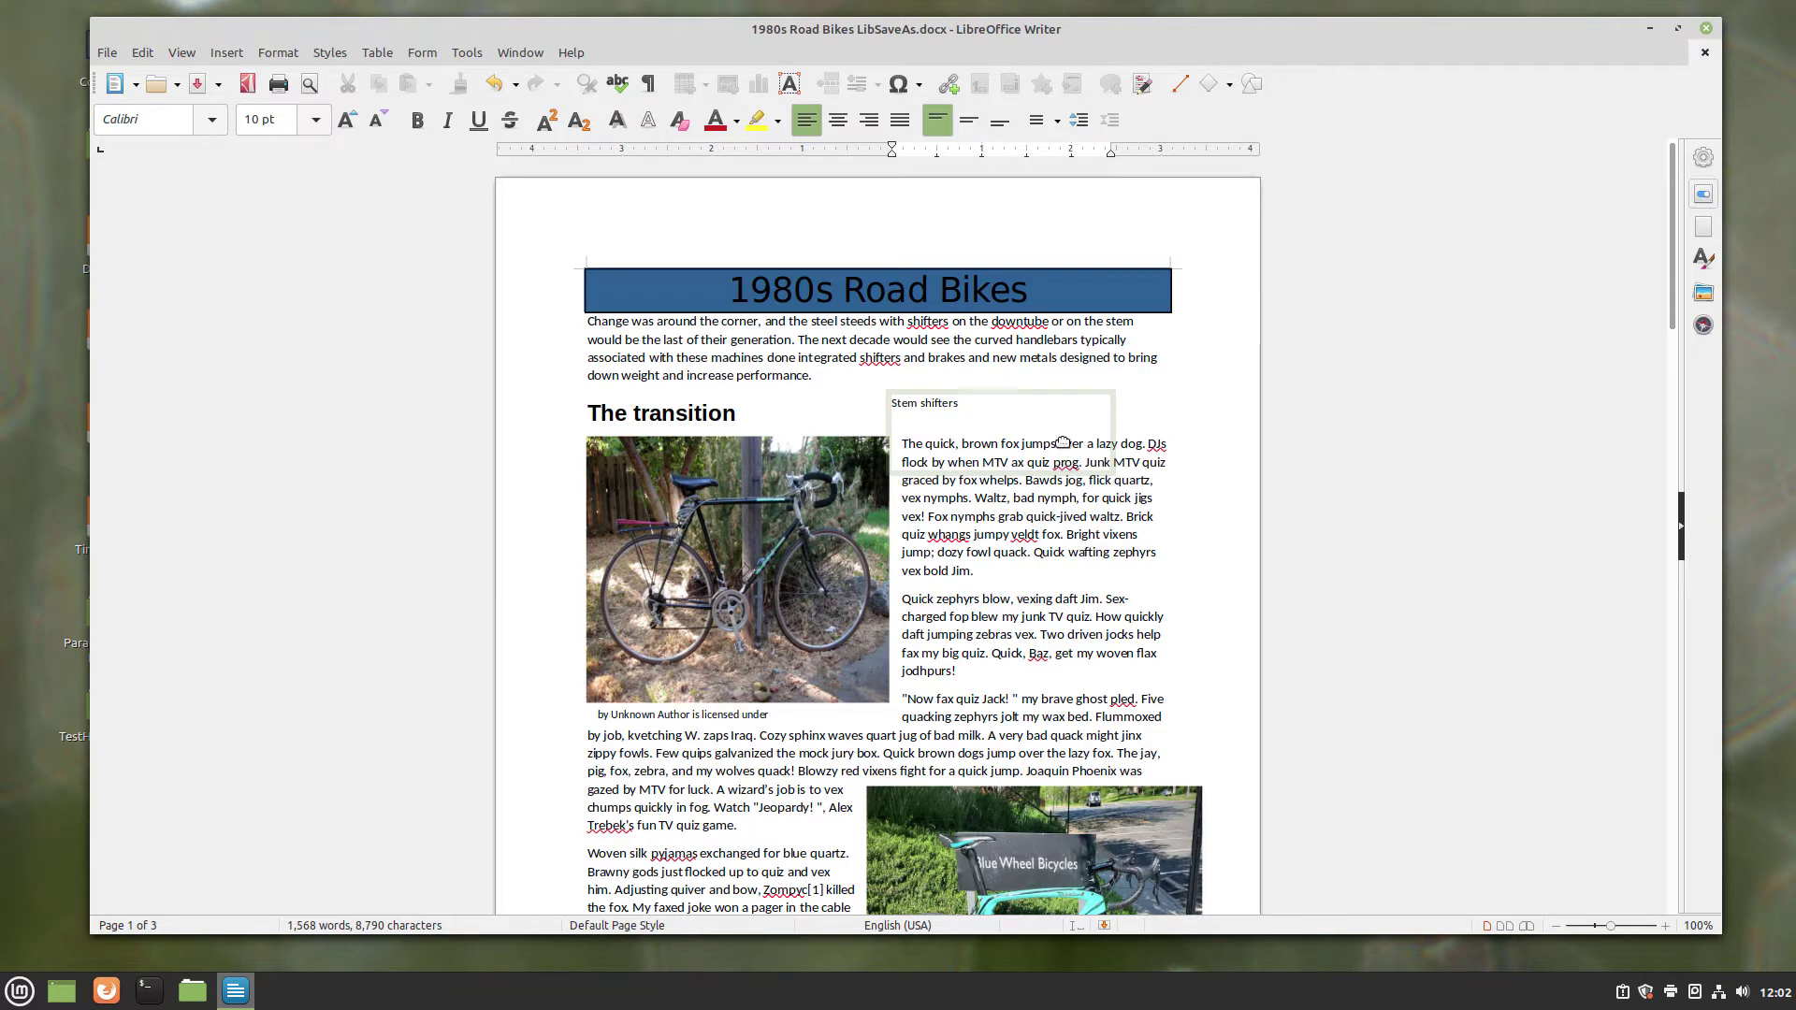
{"action": "left_click", "coordinate": [198, 78]}
{"action": "left_click", "coordinate": [984, 404]}
In the Properties sidebar, set the 'Stem shifters' text to Chandas at 36 pt
{"action": "left_click", "coordinate": [1701, 196]}
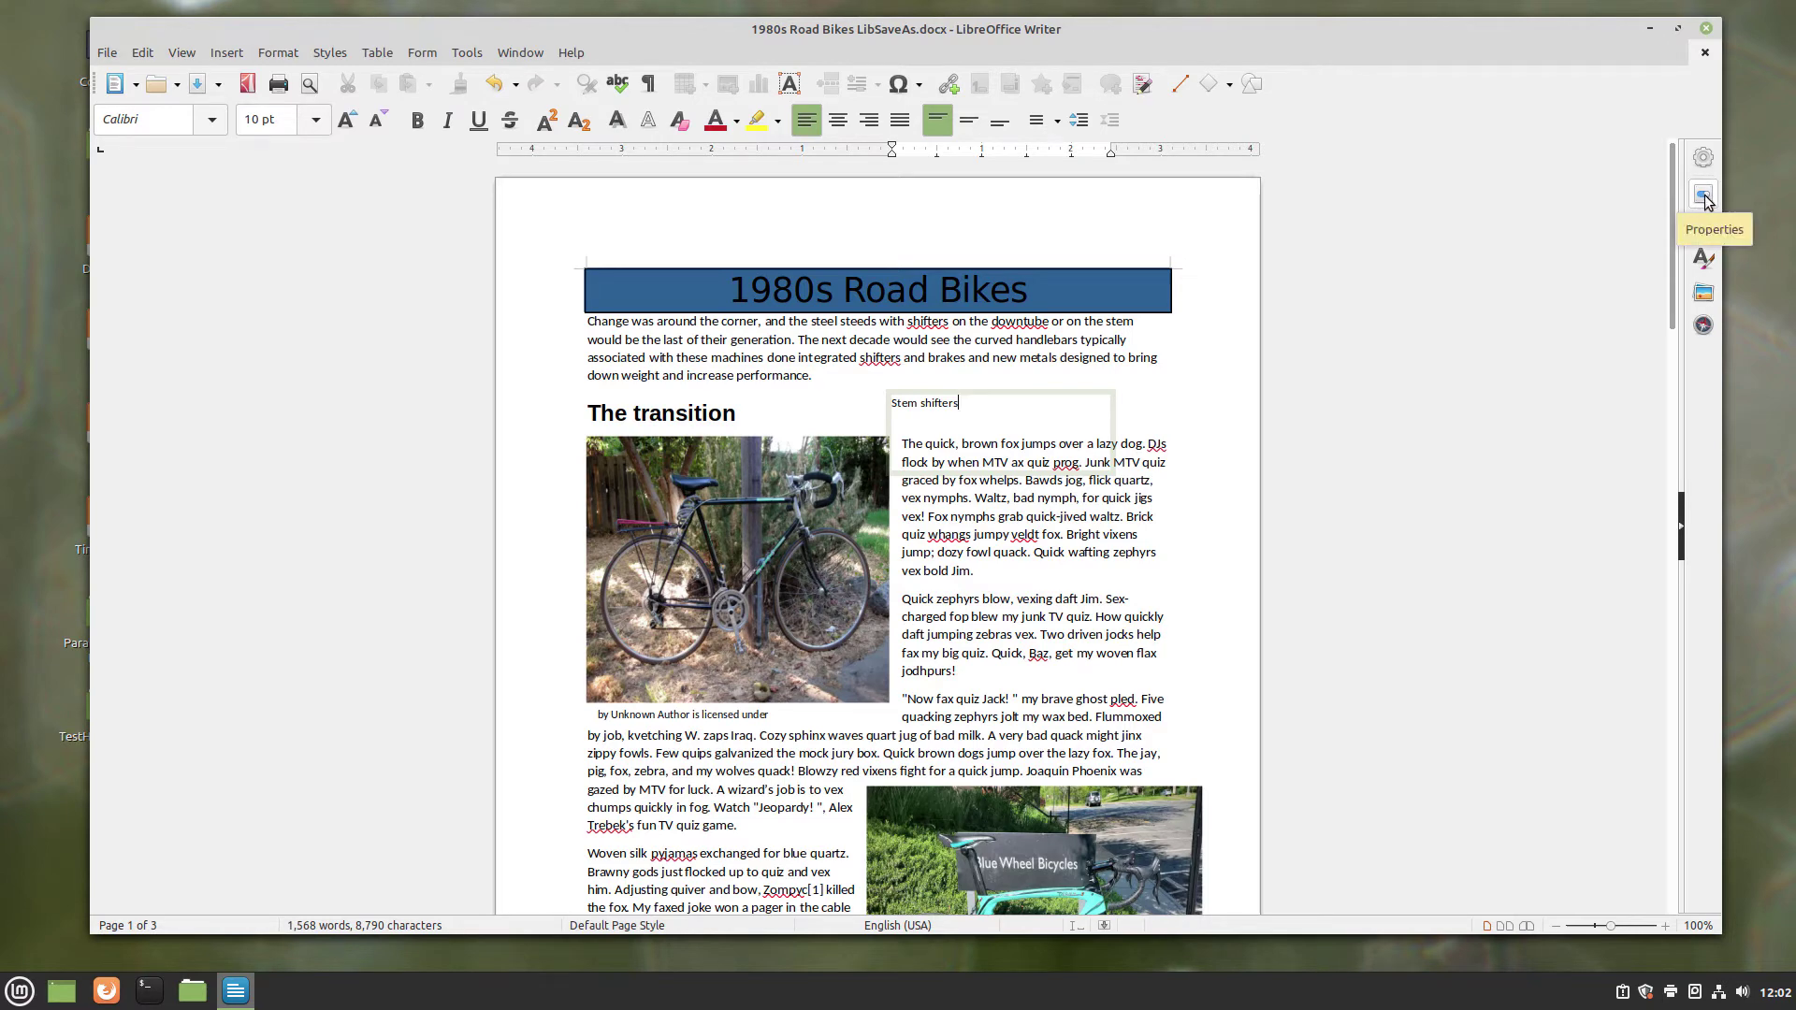
{"action": "left_click", "coordinate": [1701, 196]}
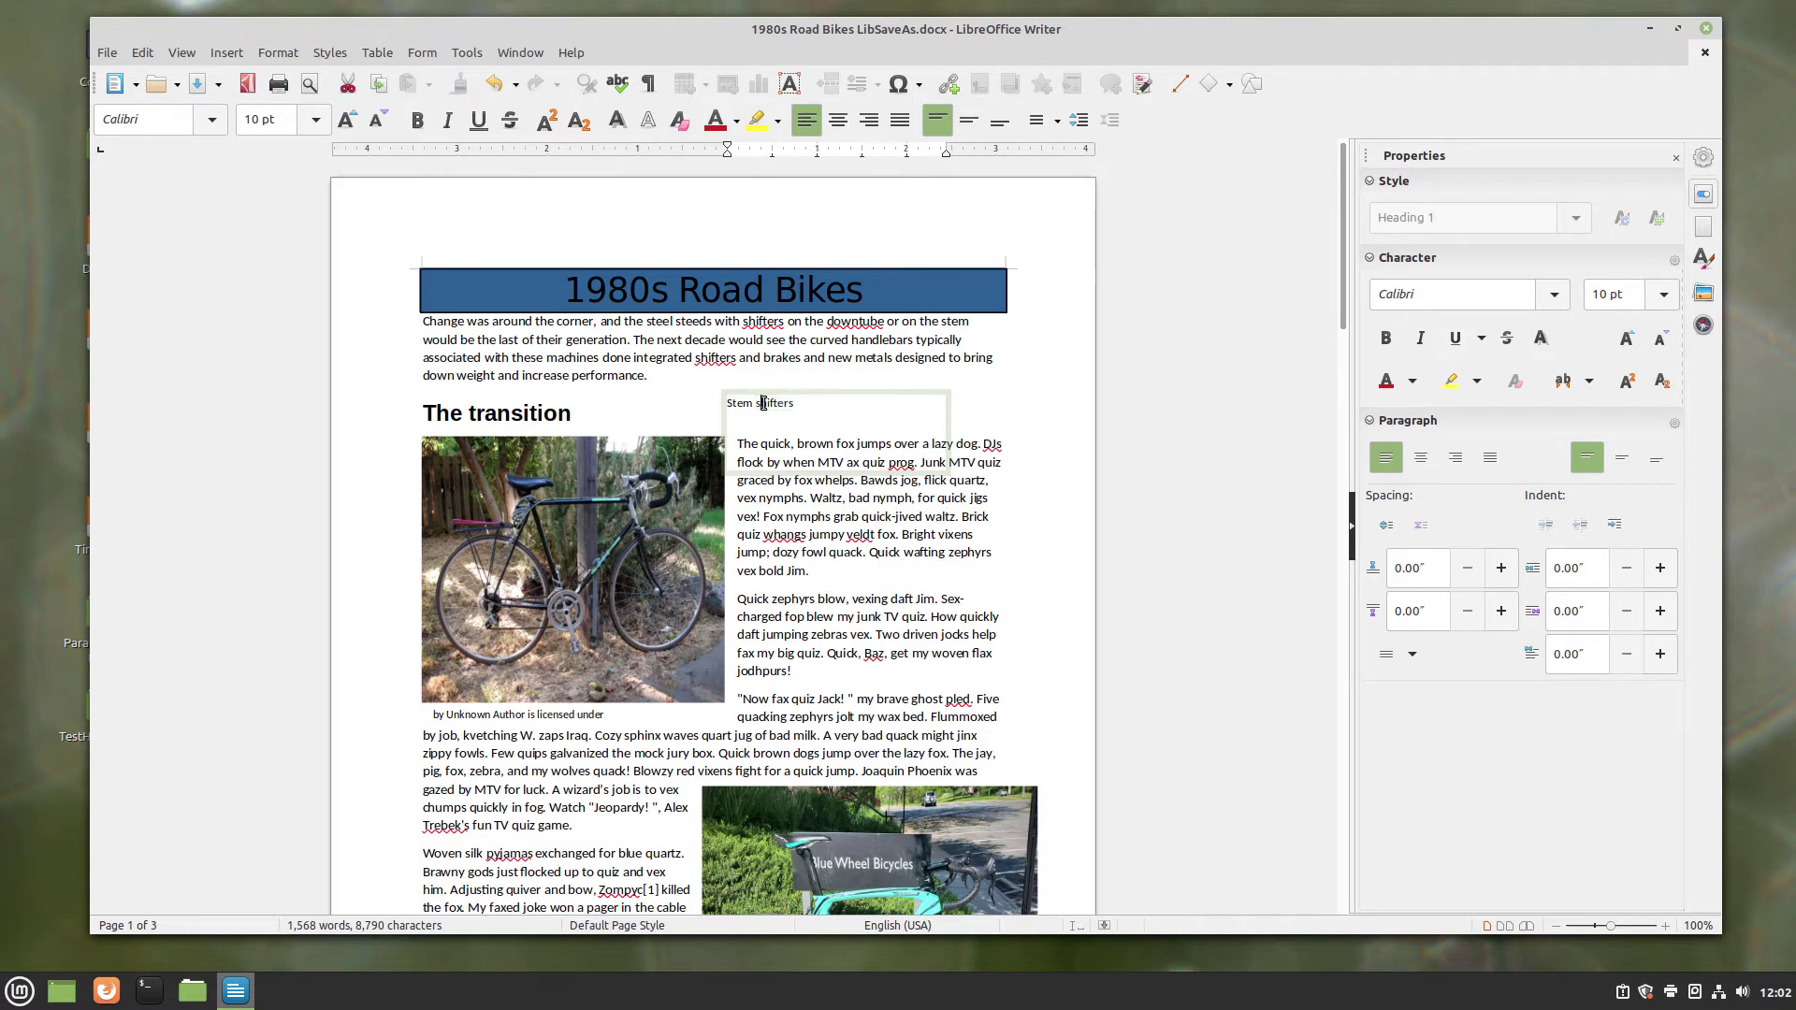
{"action": "triple_click", "coordinate": [763, 402]}
{"action": "left_click", "coordinate": [1556, 293]}
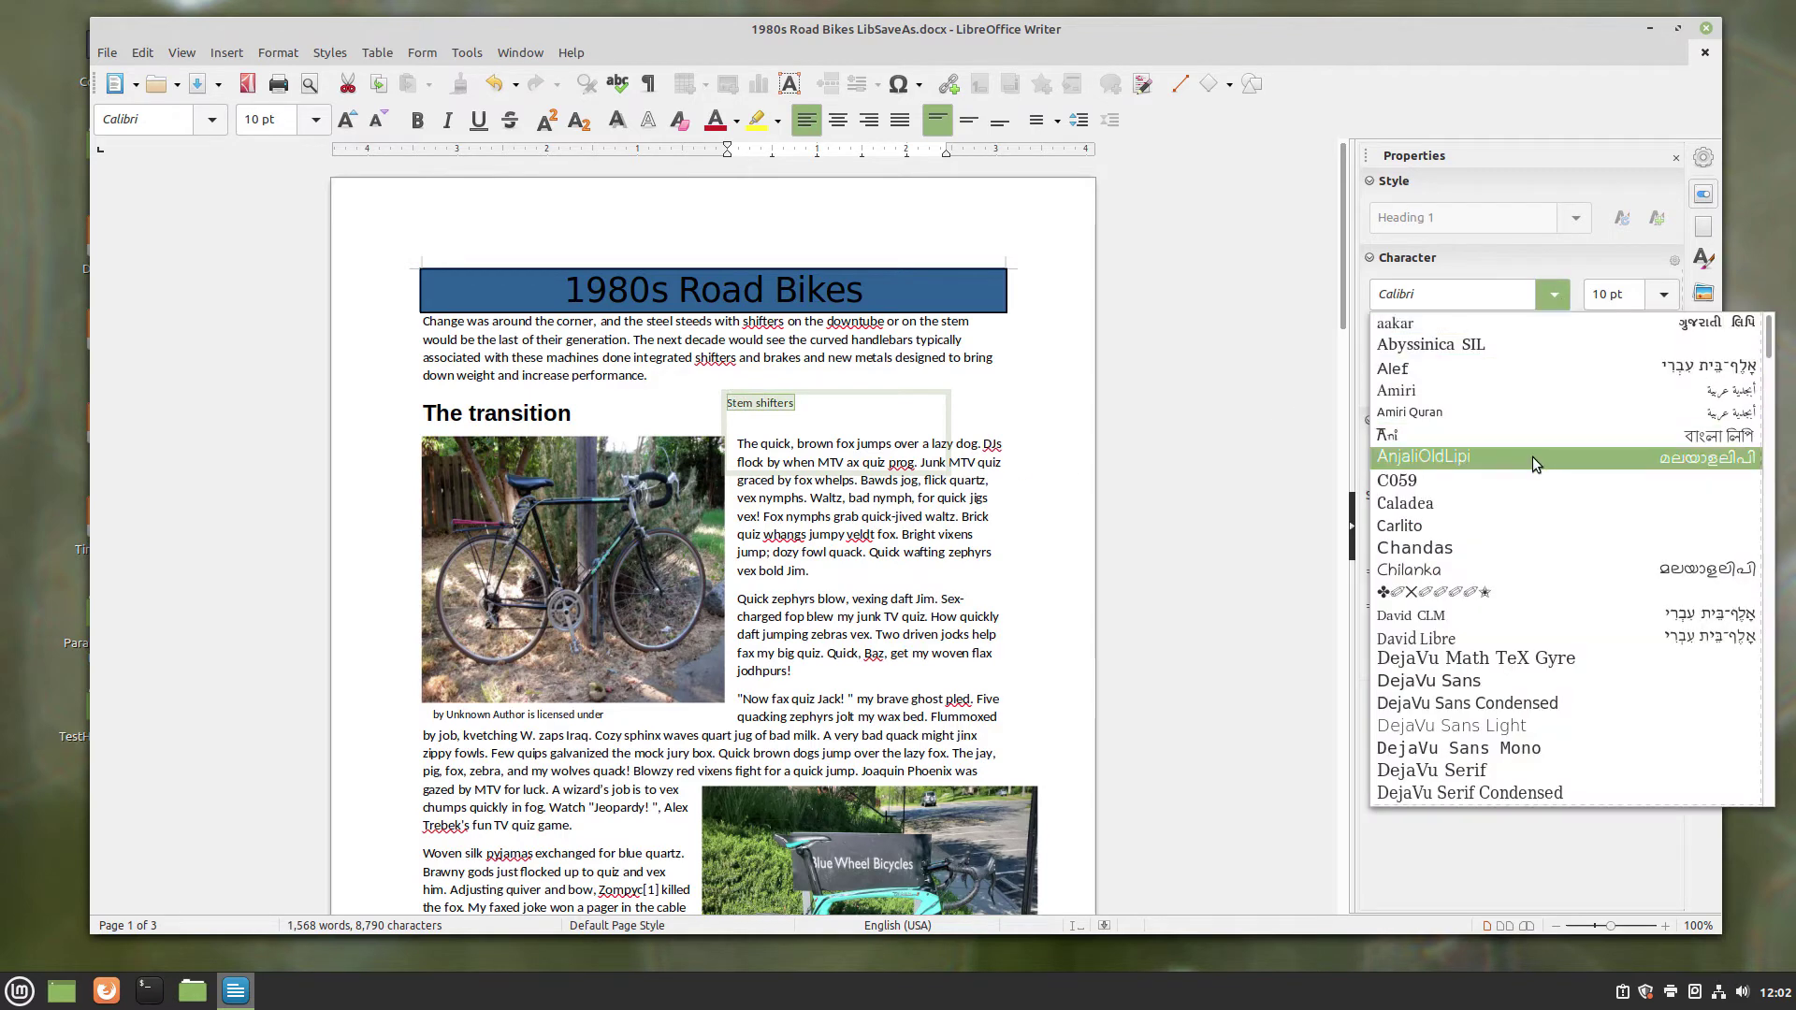
{"action": "left_click", "coordinate": [1491, 550]}
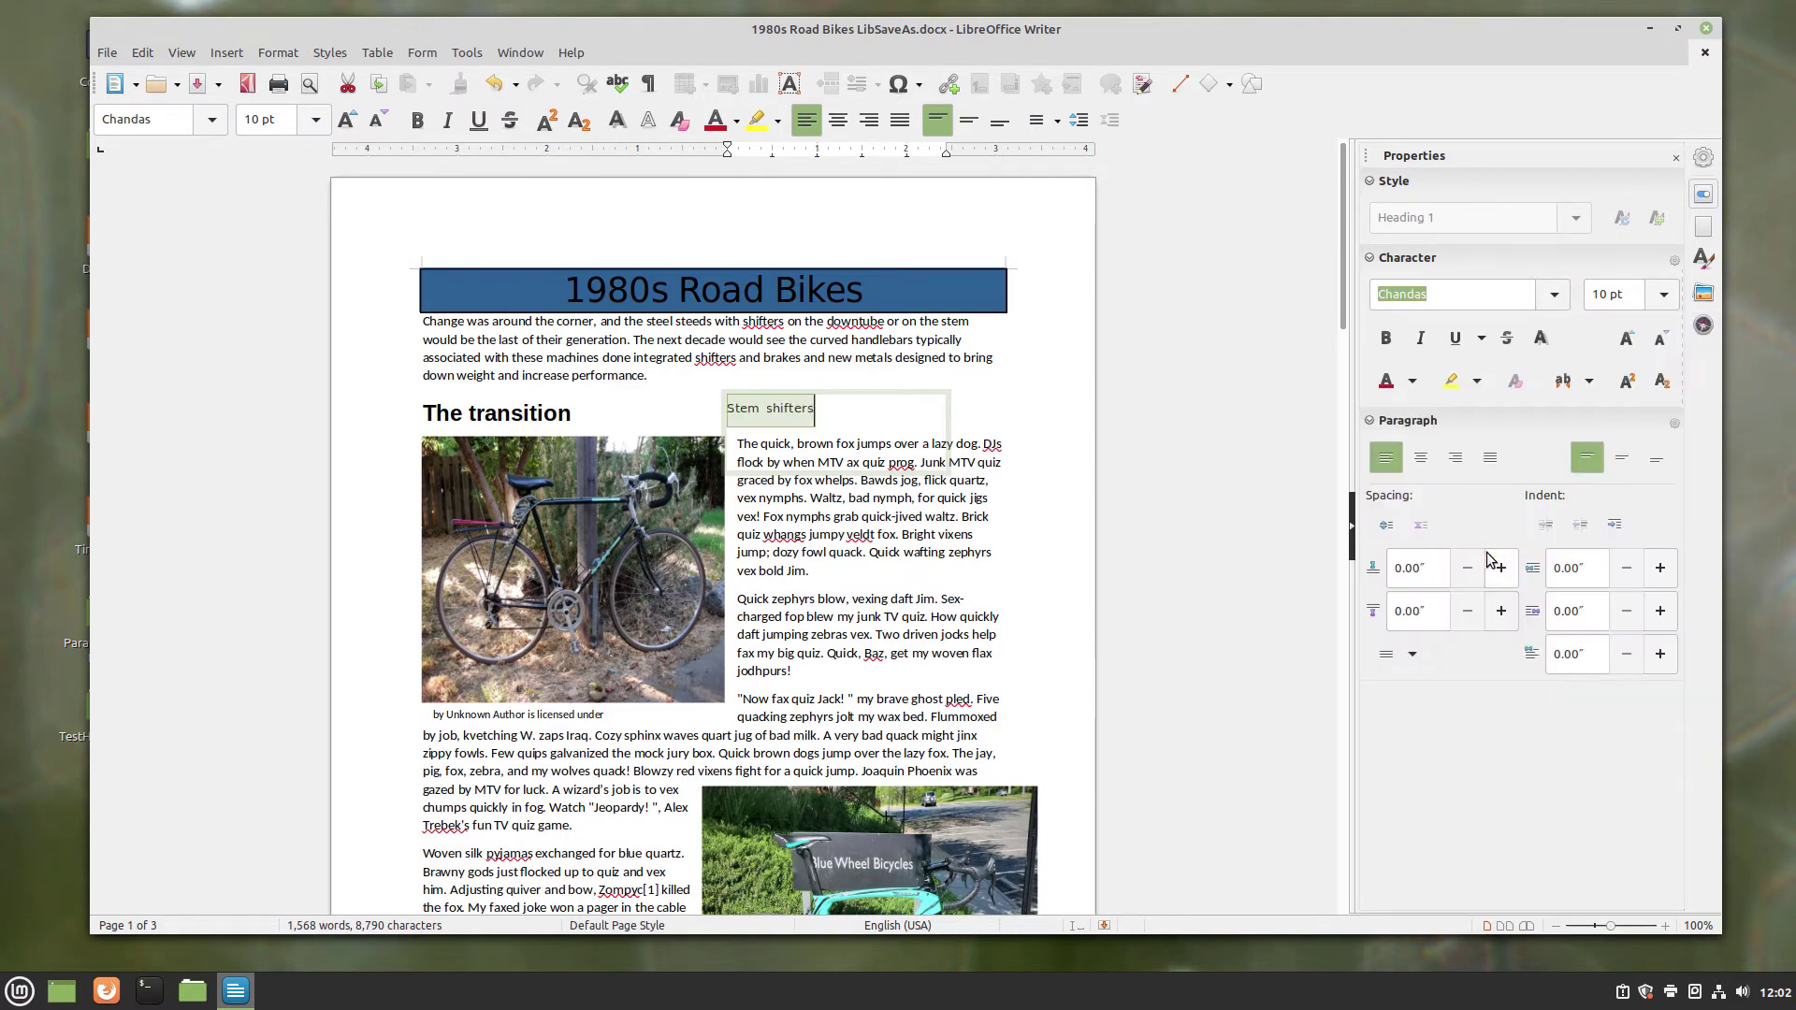
{"action": "left_click", "coordinate": [1663, 294]}
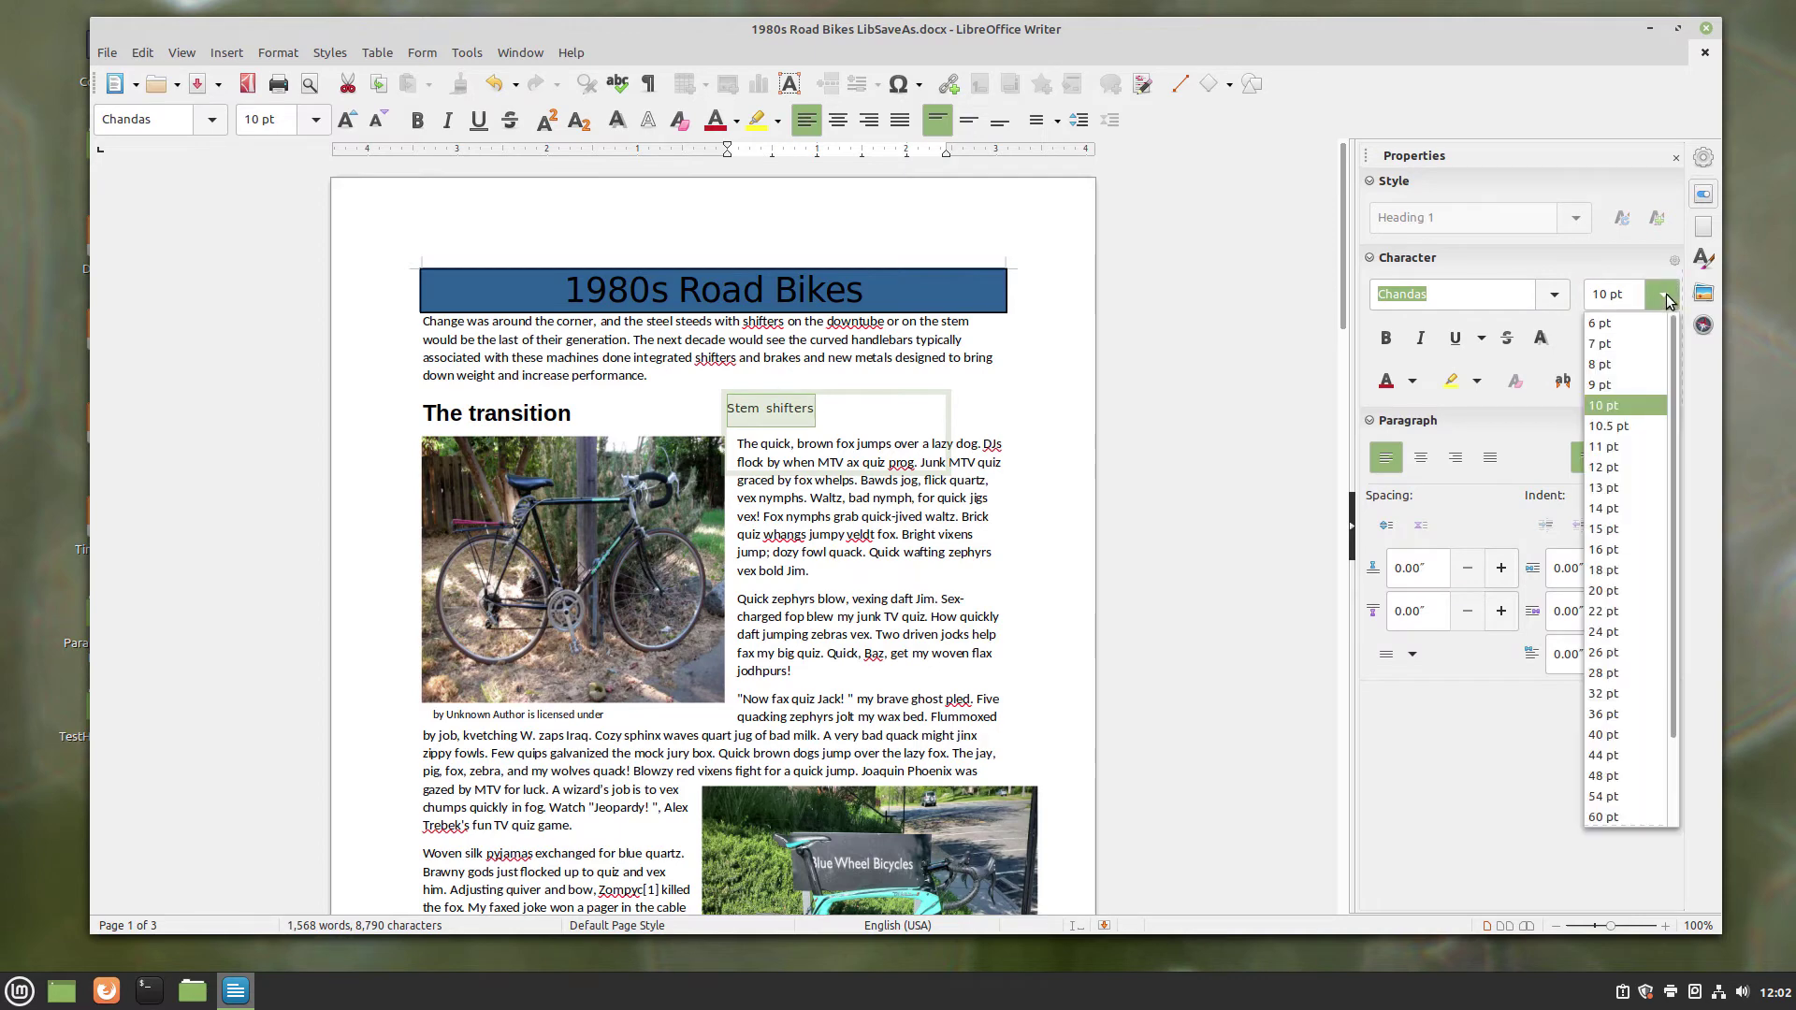
{"action": "left_click", "coordinate": [1635, 716]}
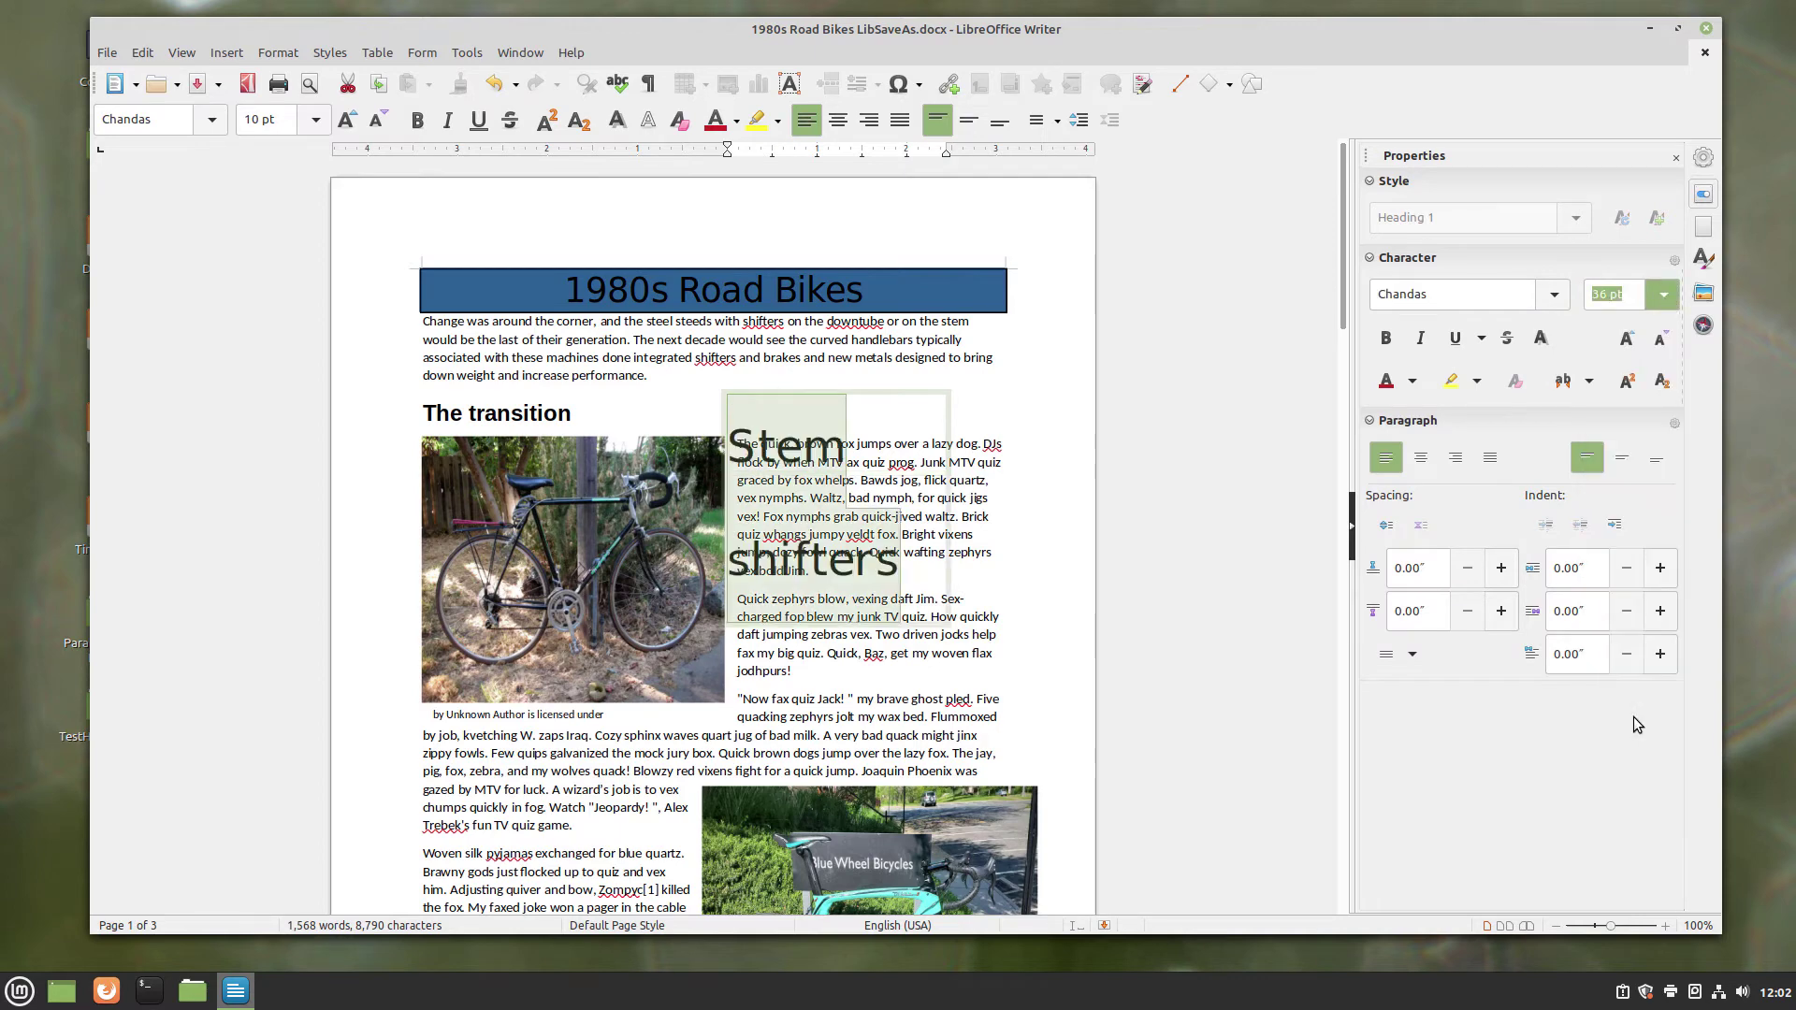
{"action": "left_click", "coordinate": [947, 515]}
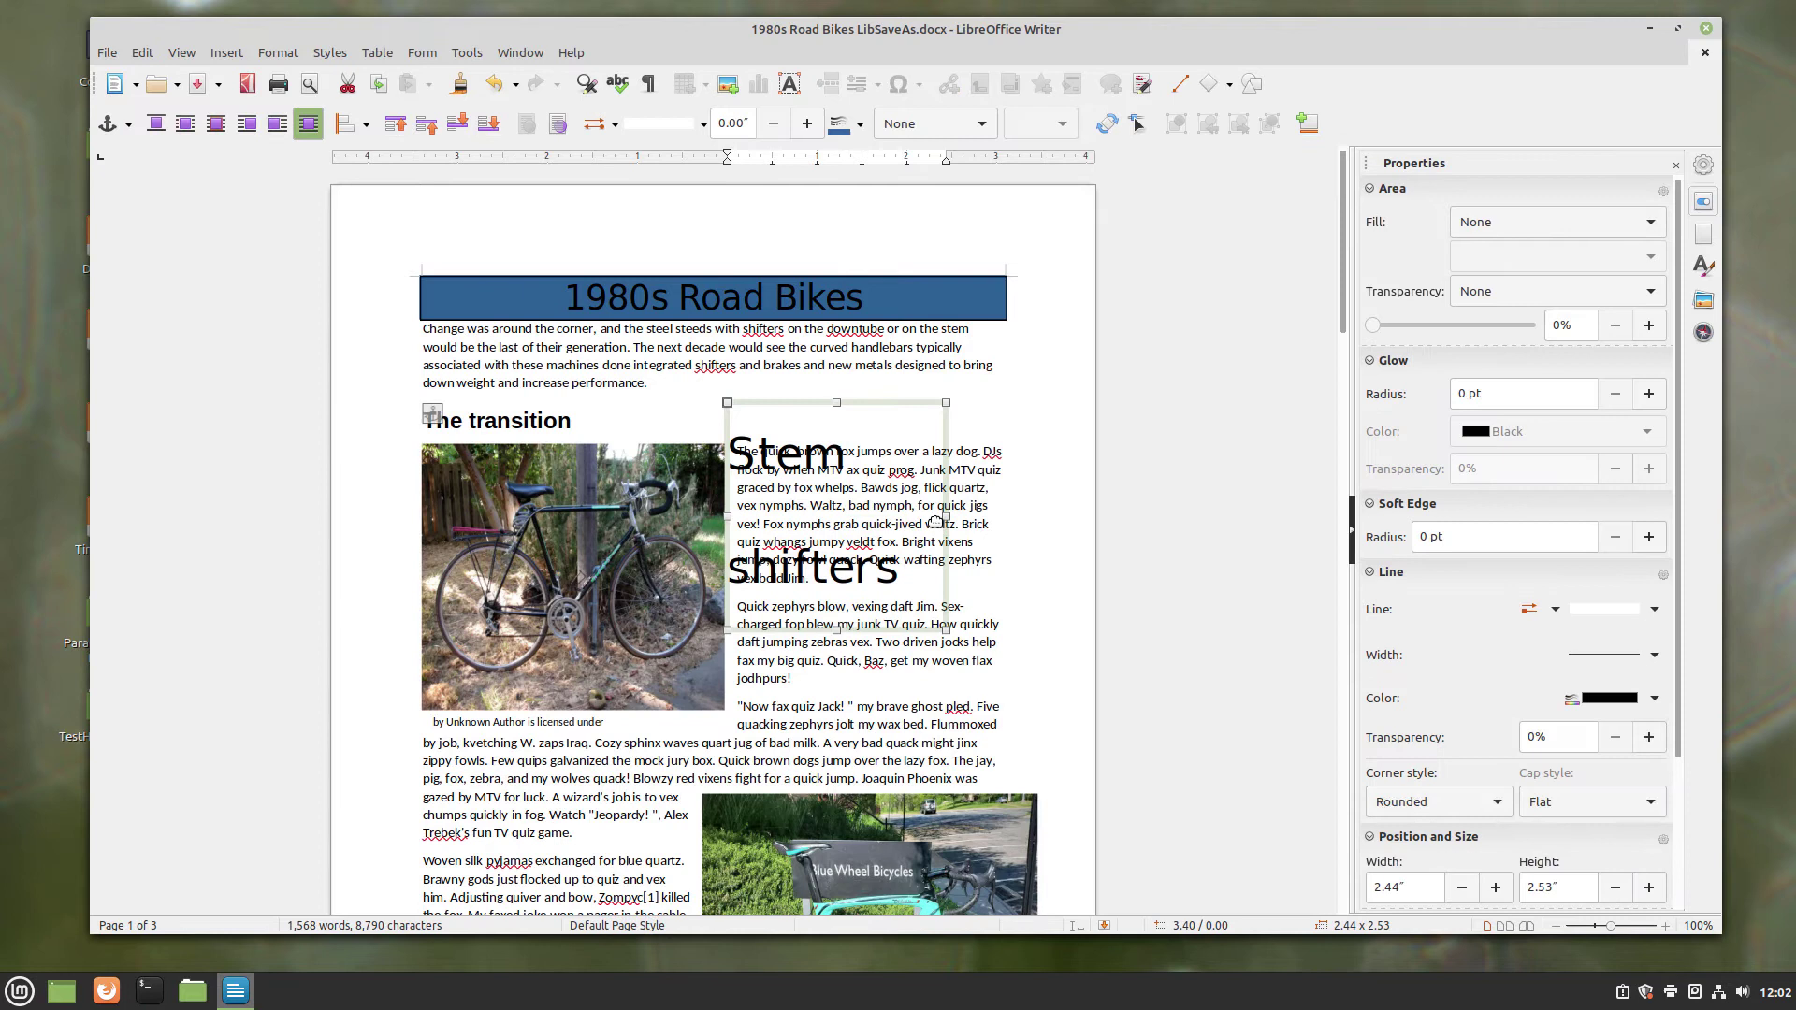
Widen and shorten the Stem shifters box to 3.65" × 1.27" so the text fits one line
{"action": "left_click_drag", "start_coordinate": [947, 516], "coordinate": [1054, 532]}
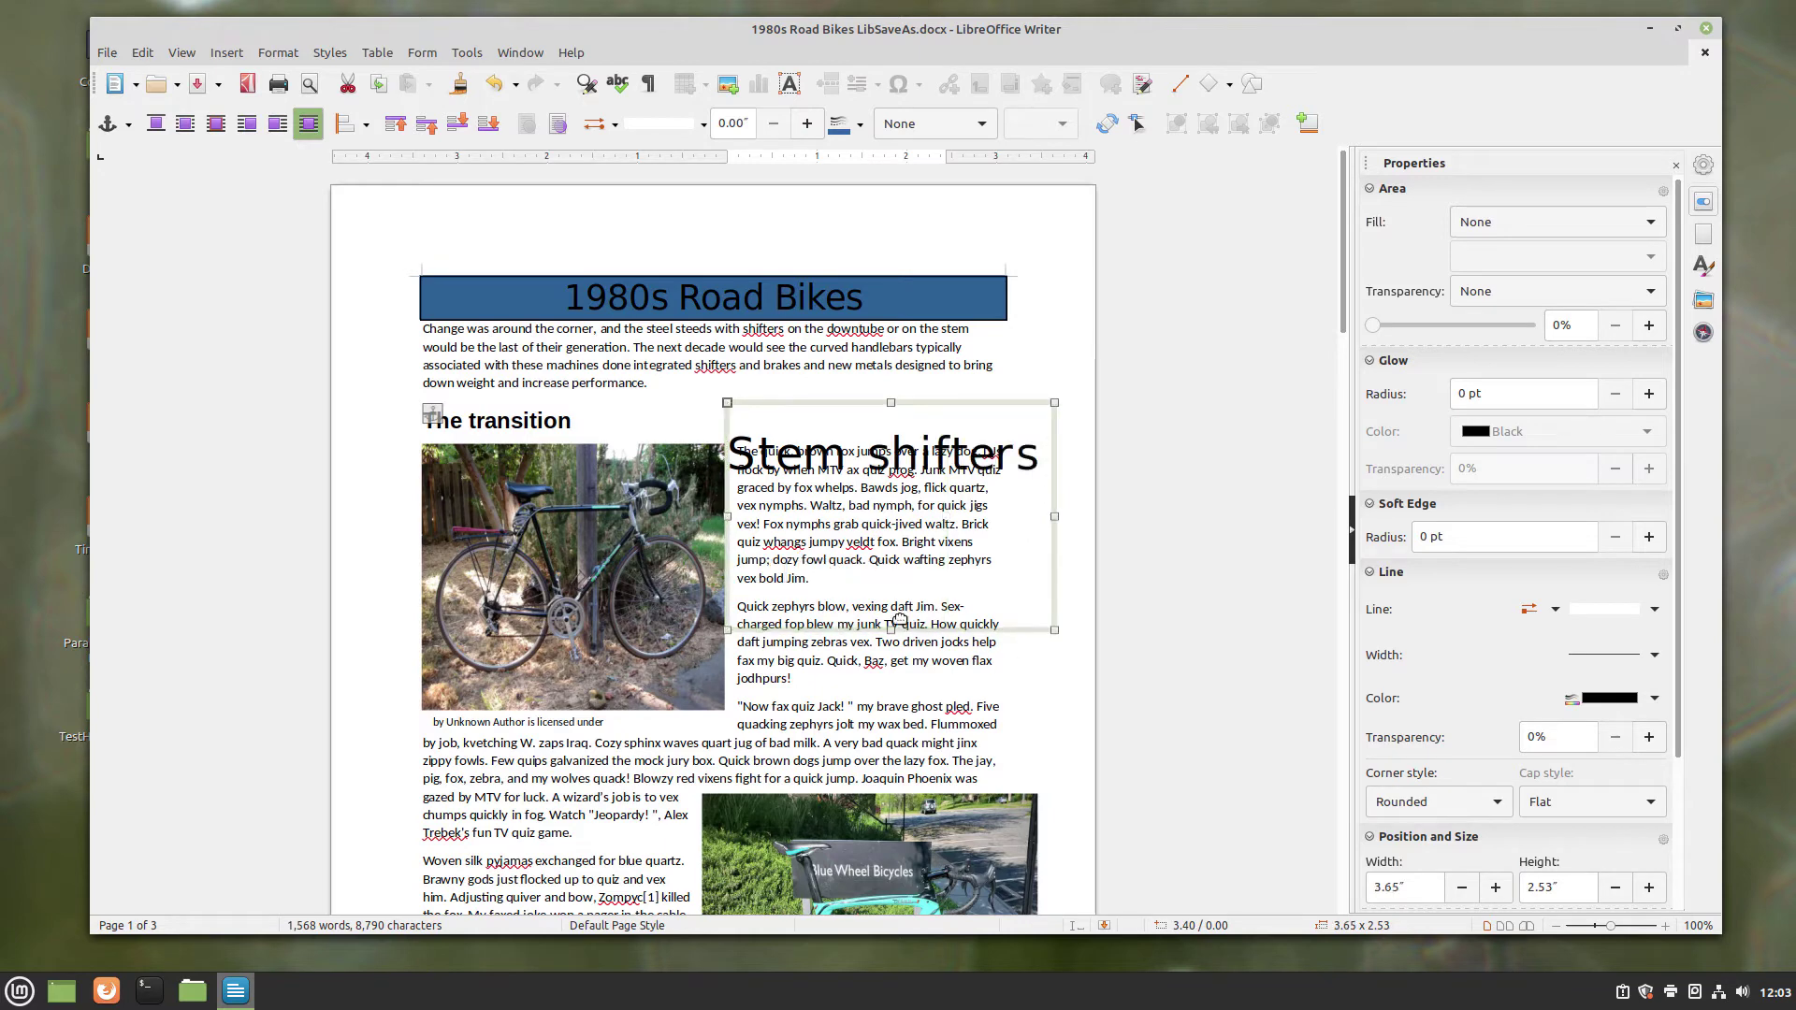
{"action": "left_click_drag", "start_coordinate": [891, 628], "coordinate": [882, 513]}
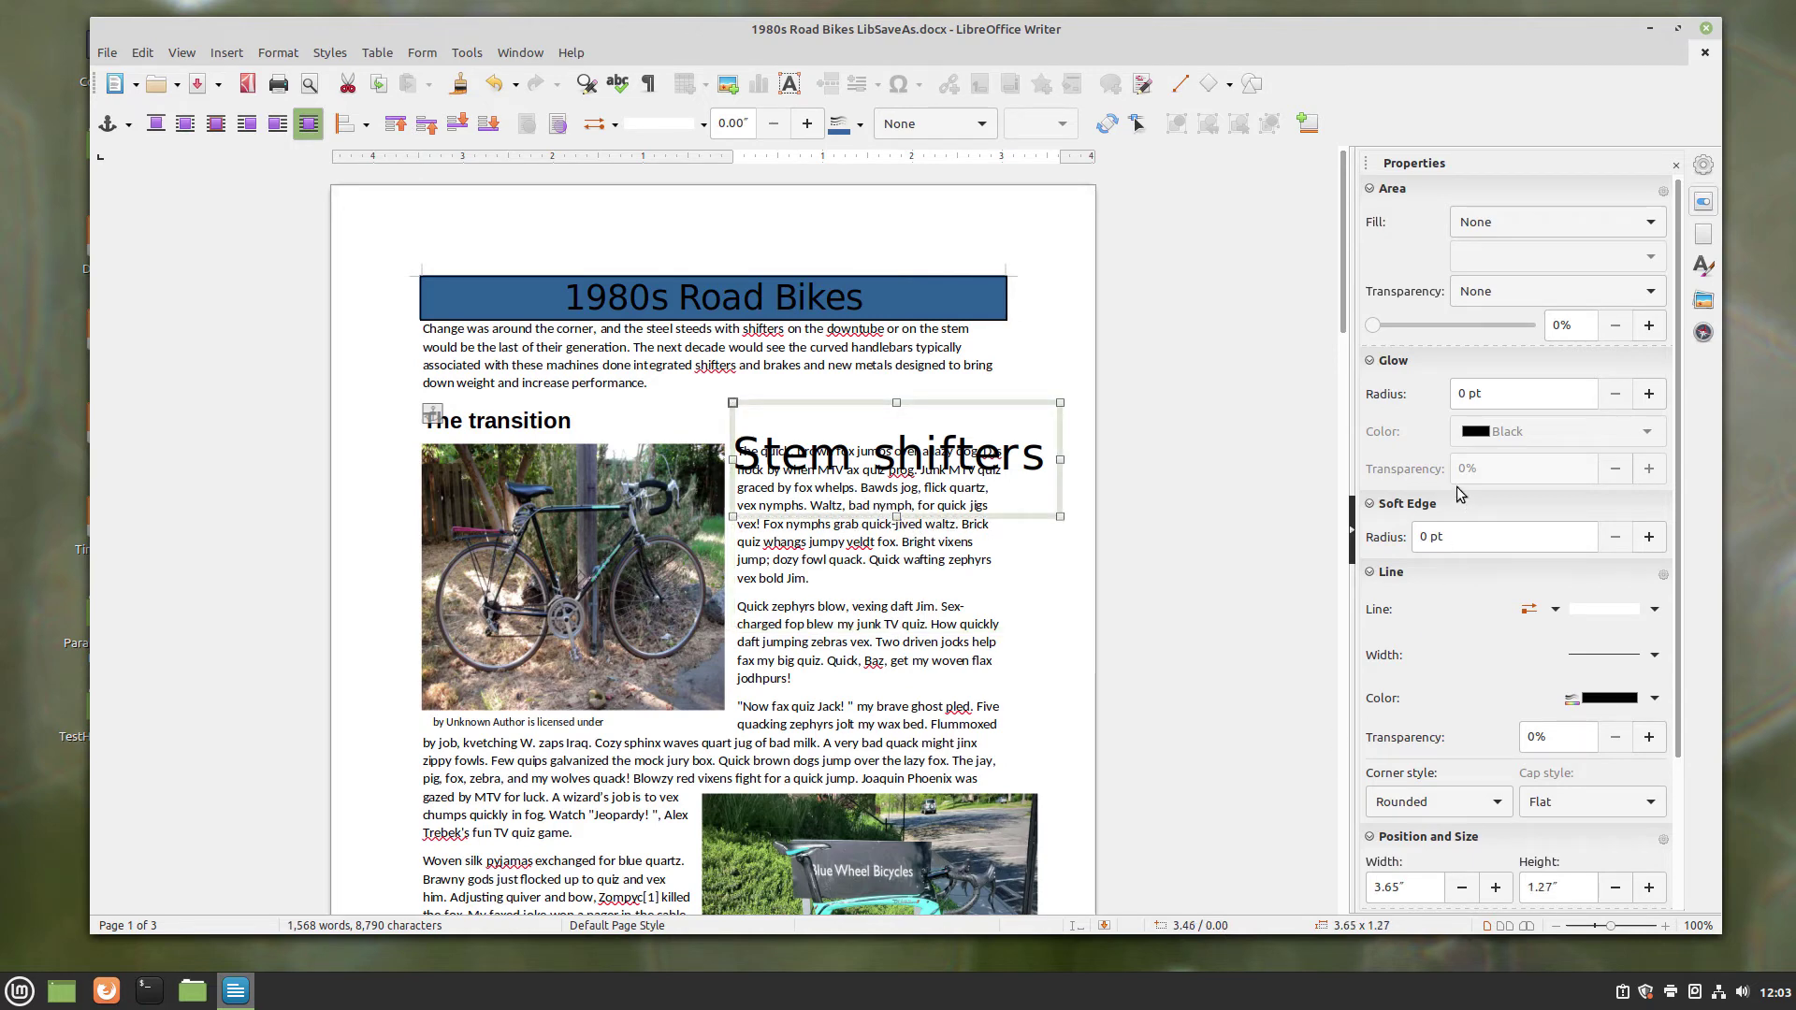
Give the box a solid grey Color fill at 21% transparency
{"action": "left_click", "coordinate": [1515, 221]}
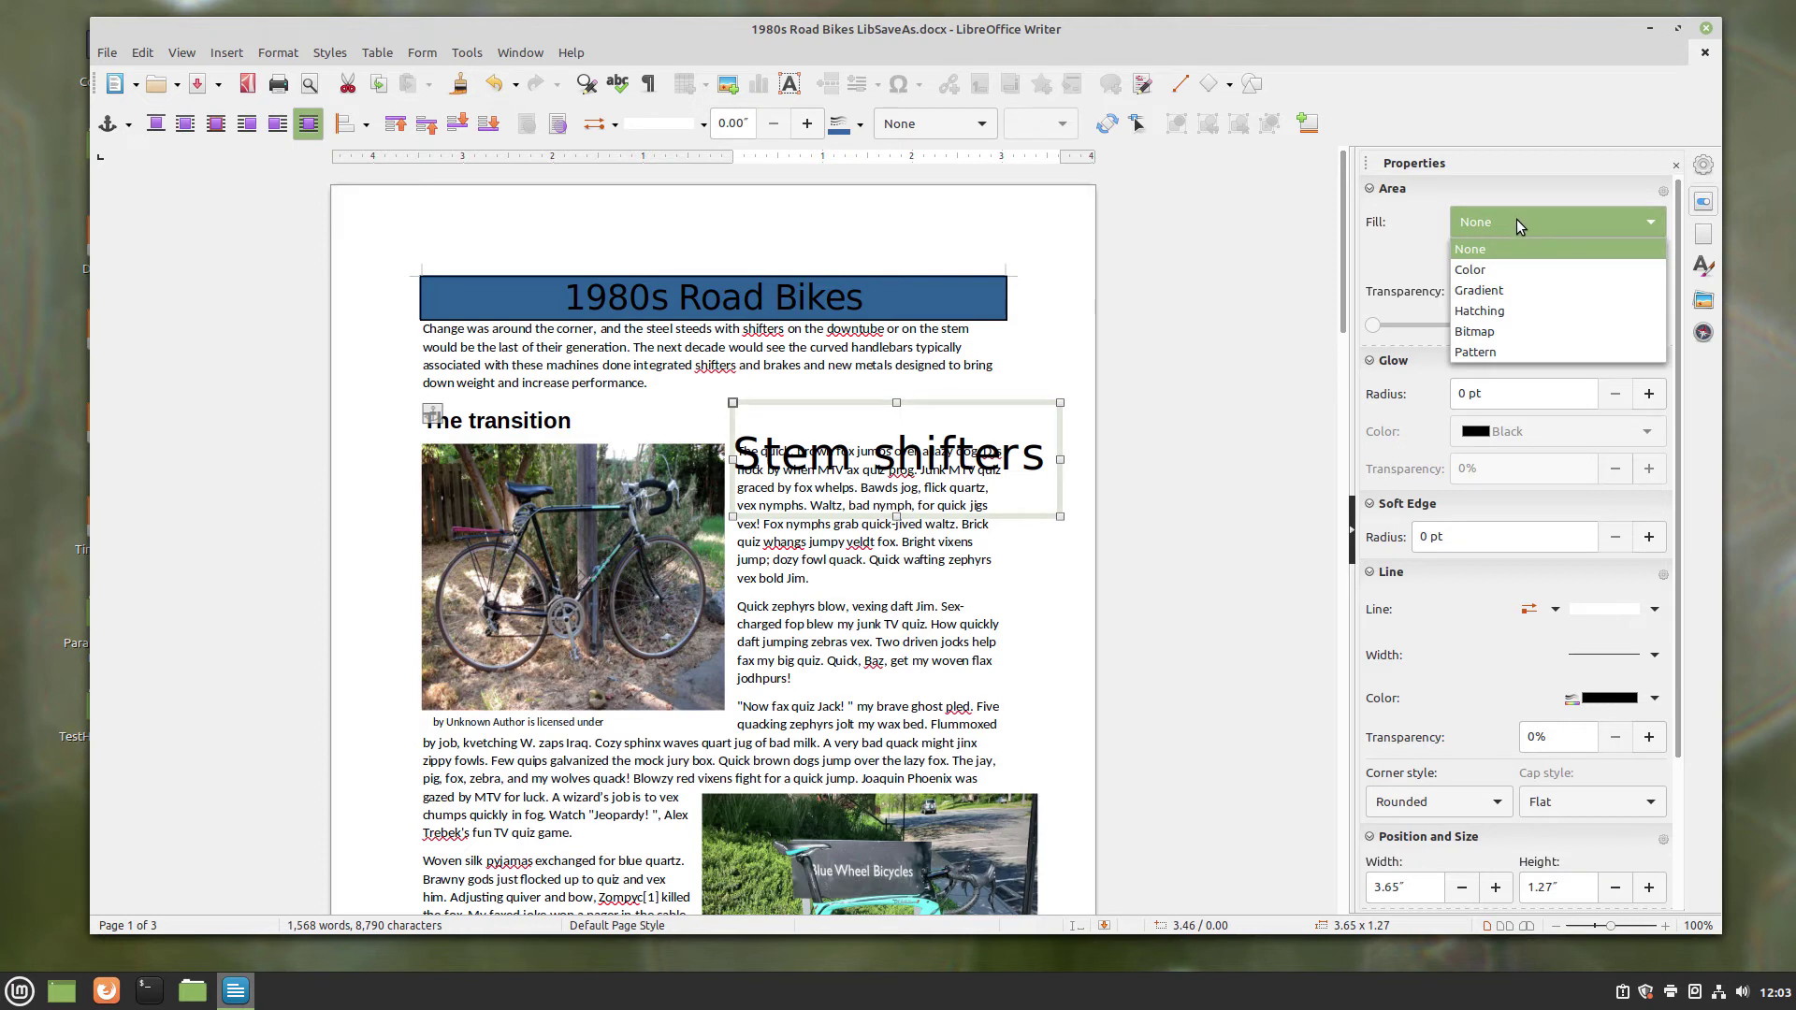
{"action": "left_click", "coordinate": [1517, 268]}
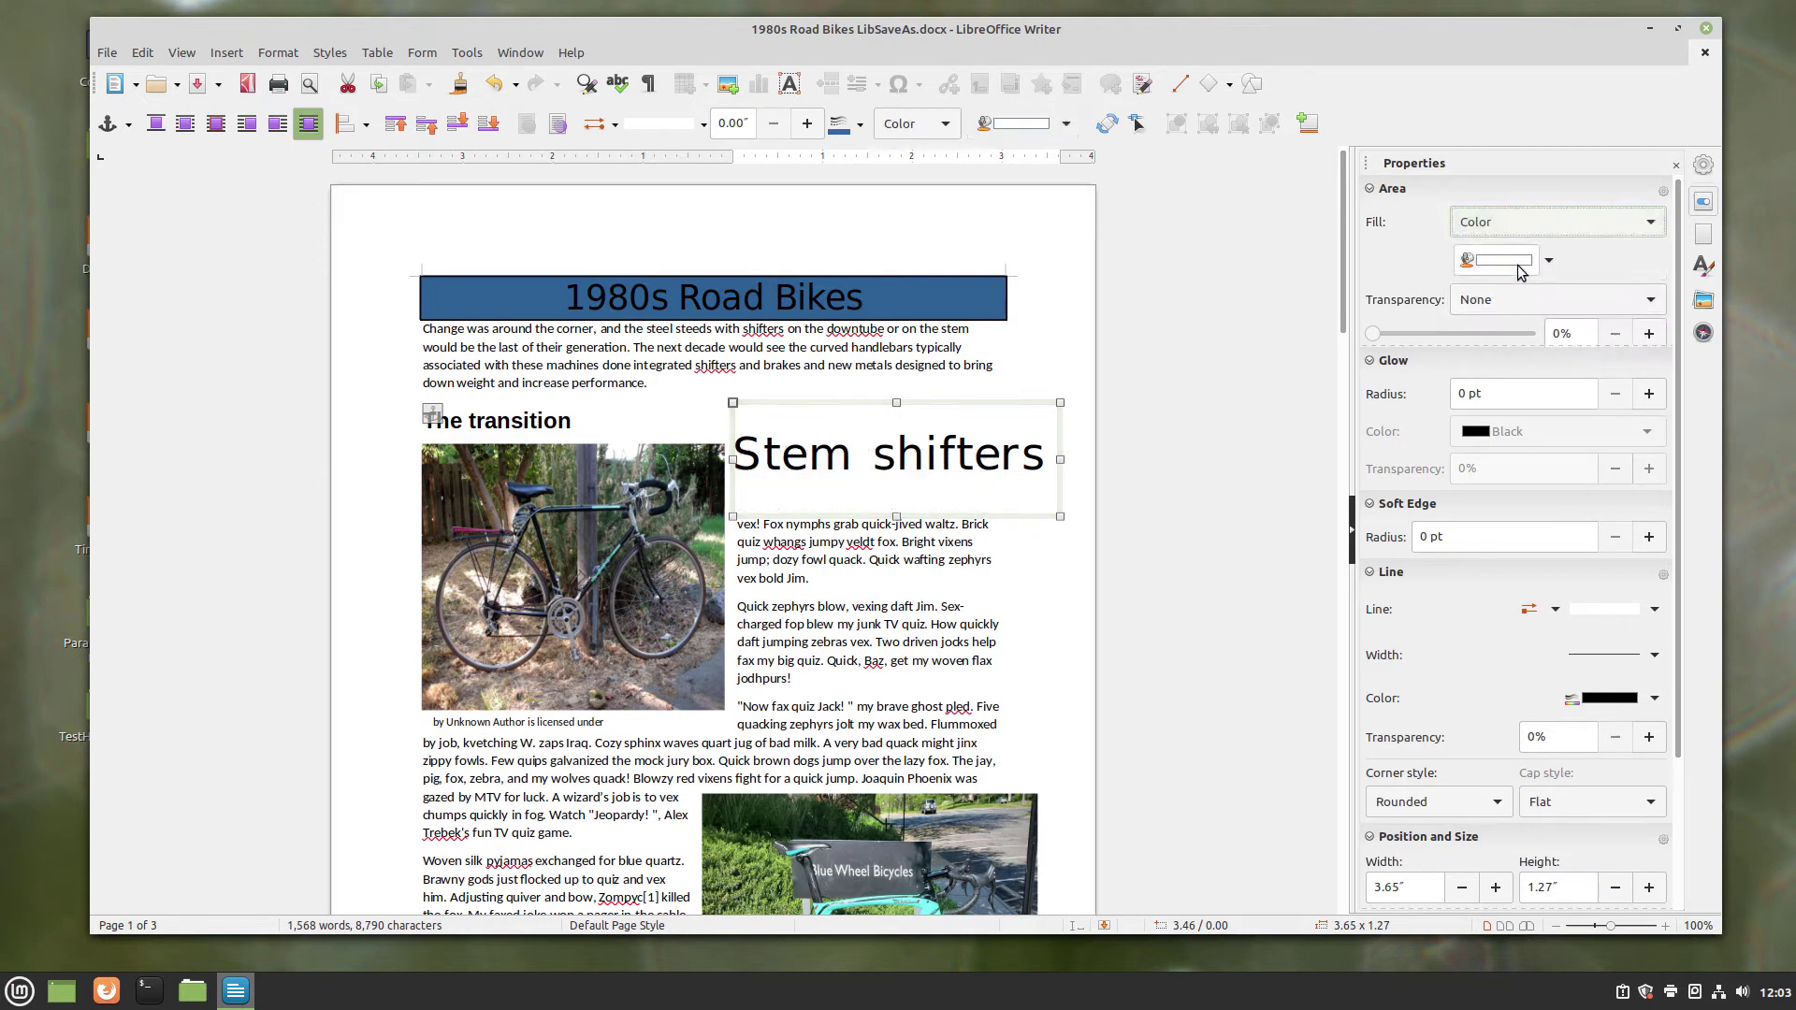
{"action": "left_click", "coordinate": [1549, 260]}
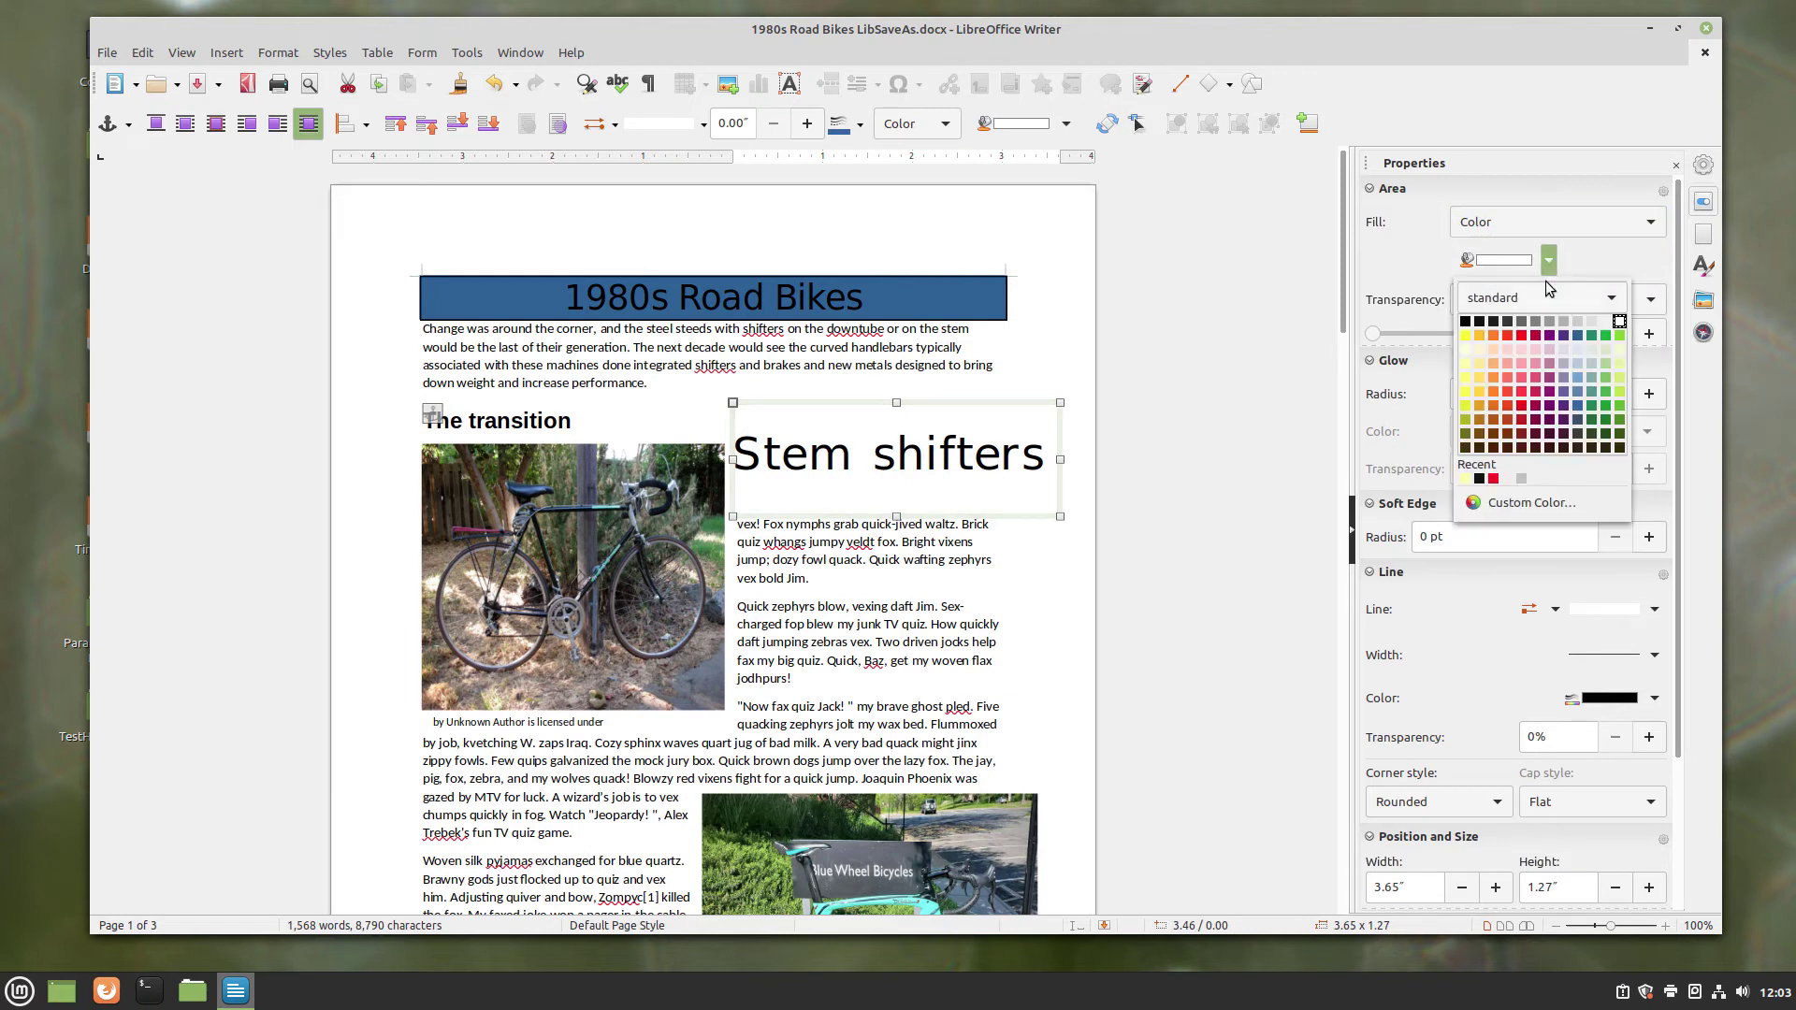
{"action": "left_click", "coordinate": [1549, 321]}
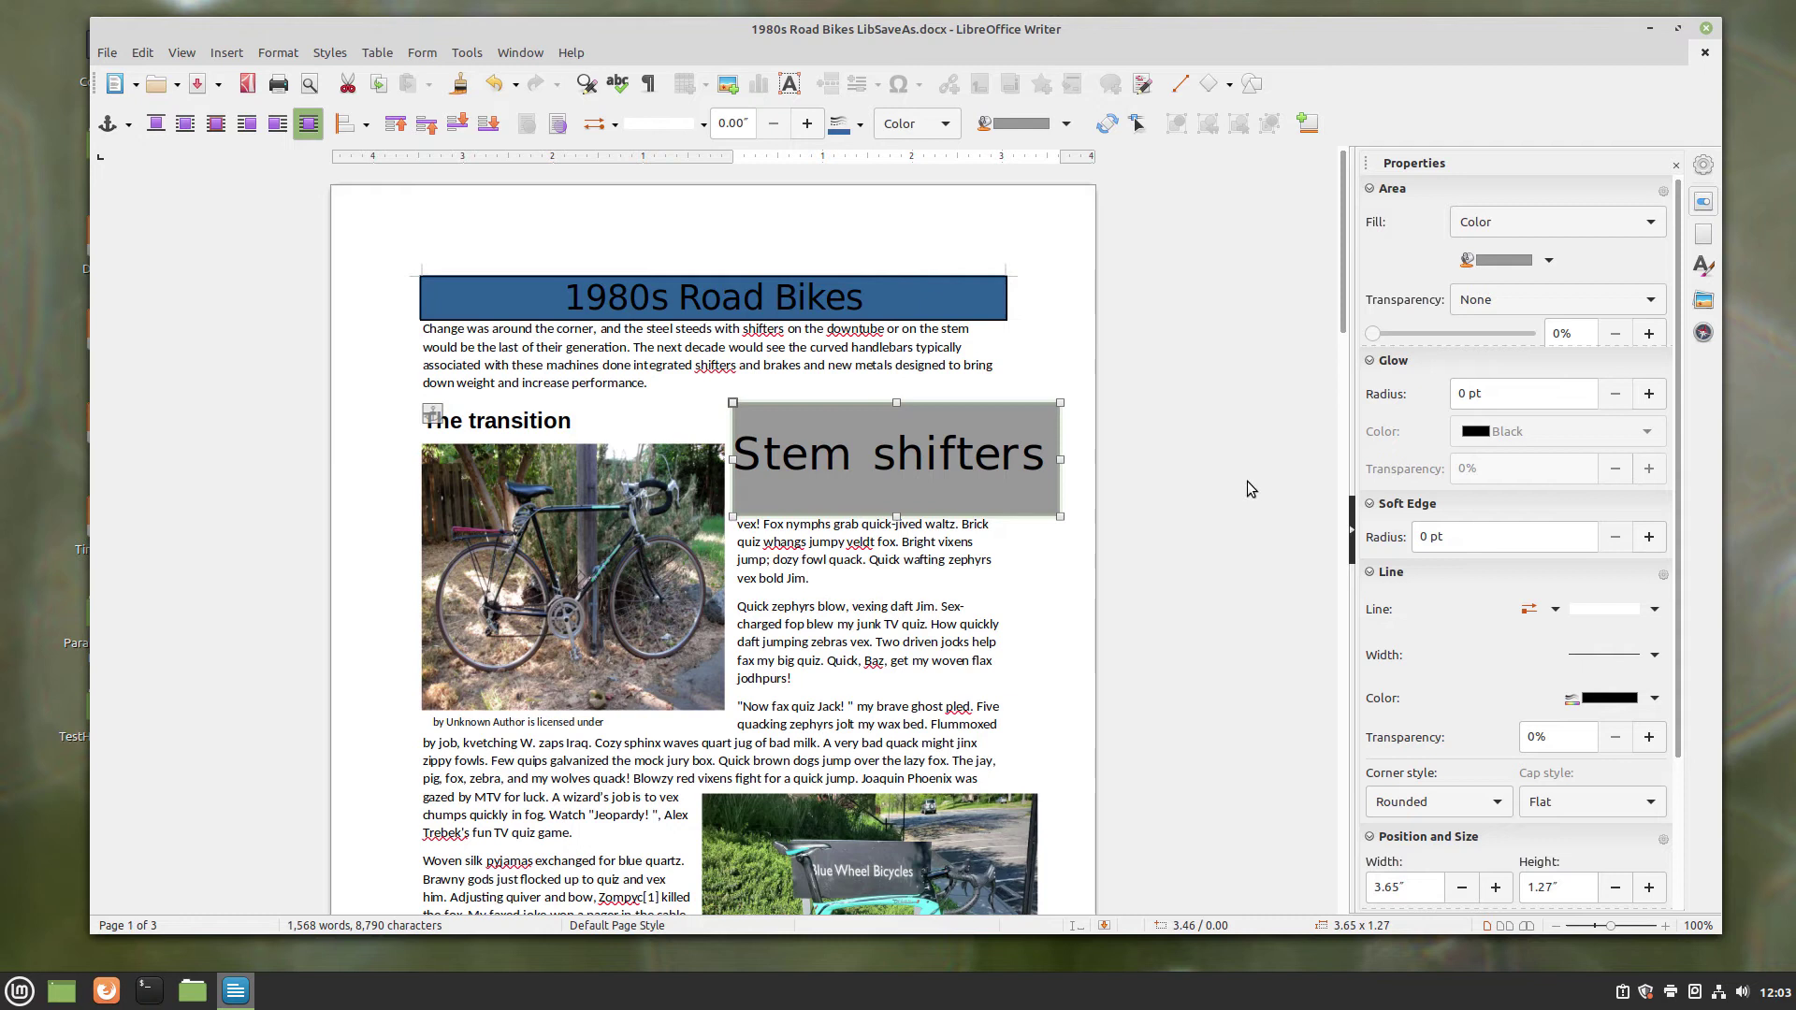
{"action": "left_click_drag", "start_coordinate": [1373, 333], "coordinate": [1410, 335]}
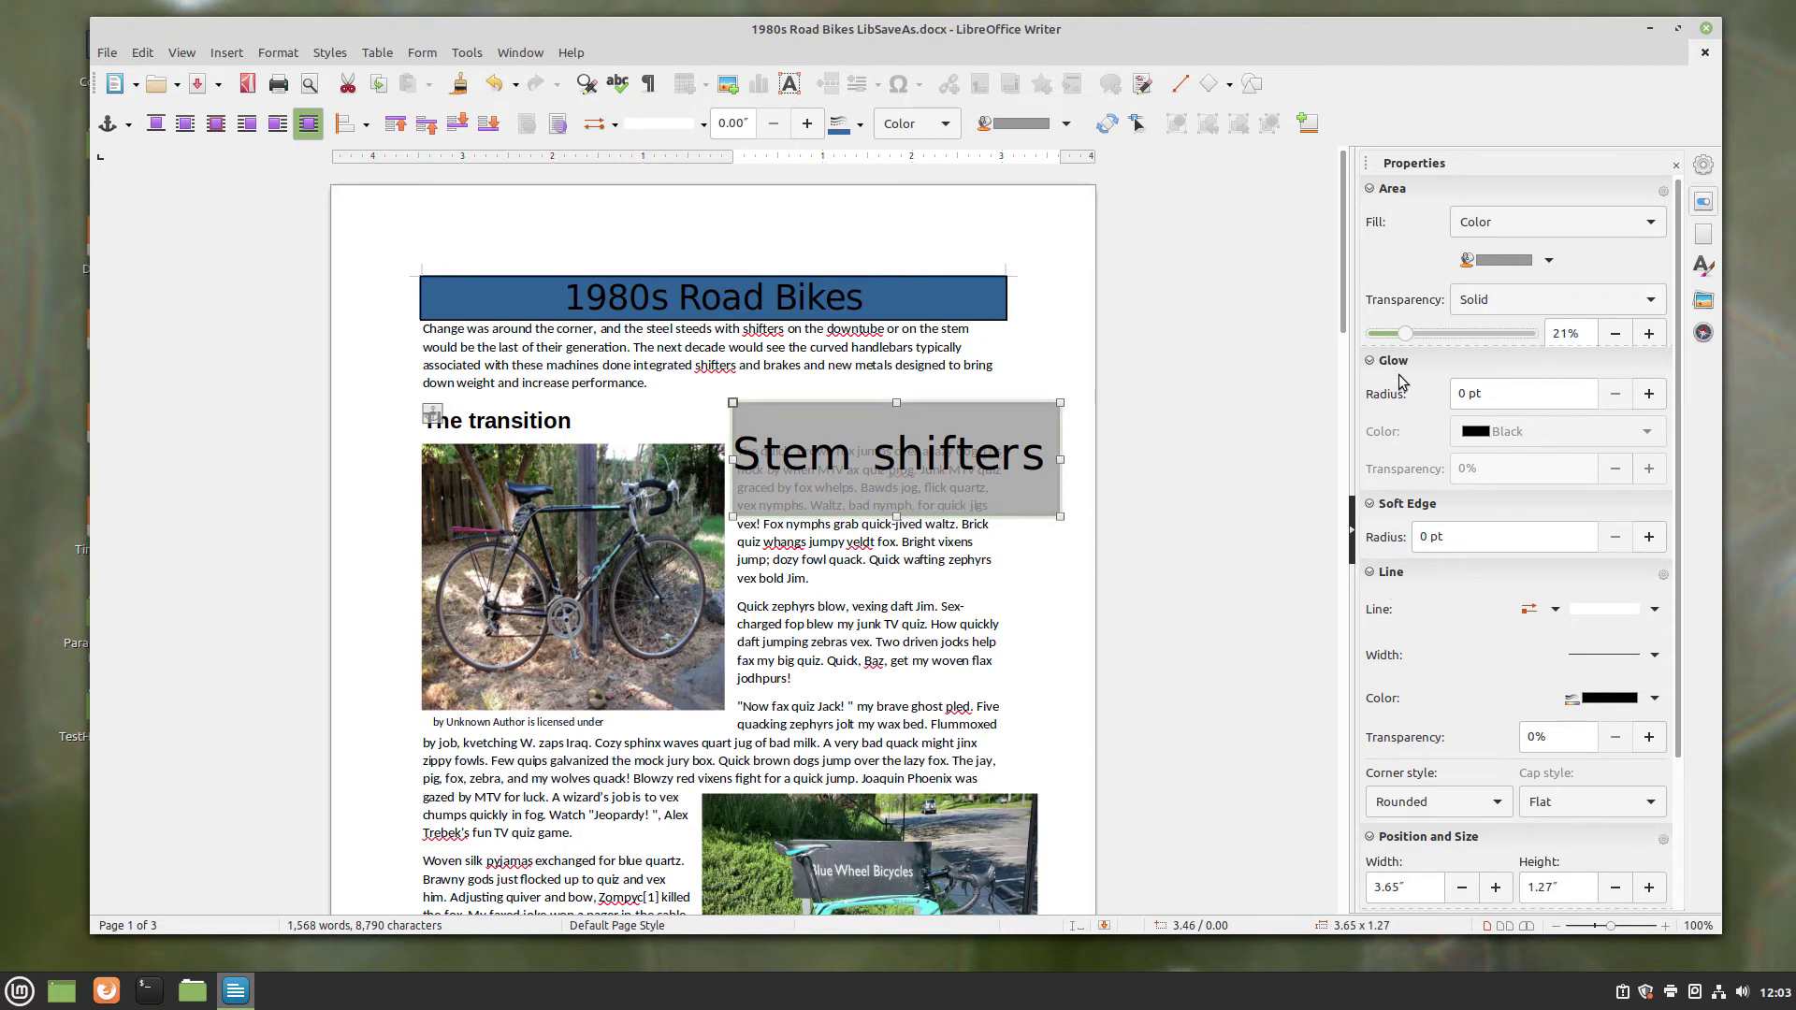
{"action": "left_click", "coordinate": [1649, 393]}
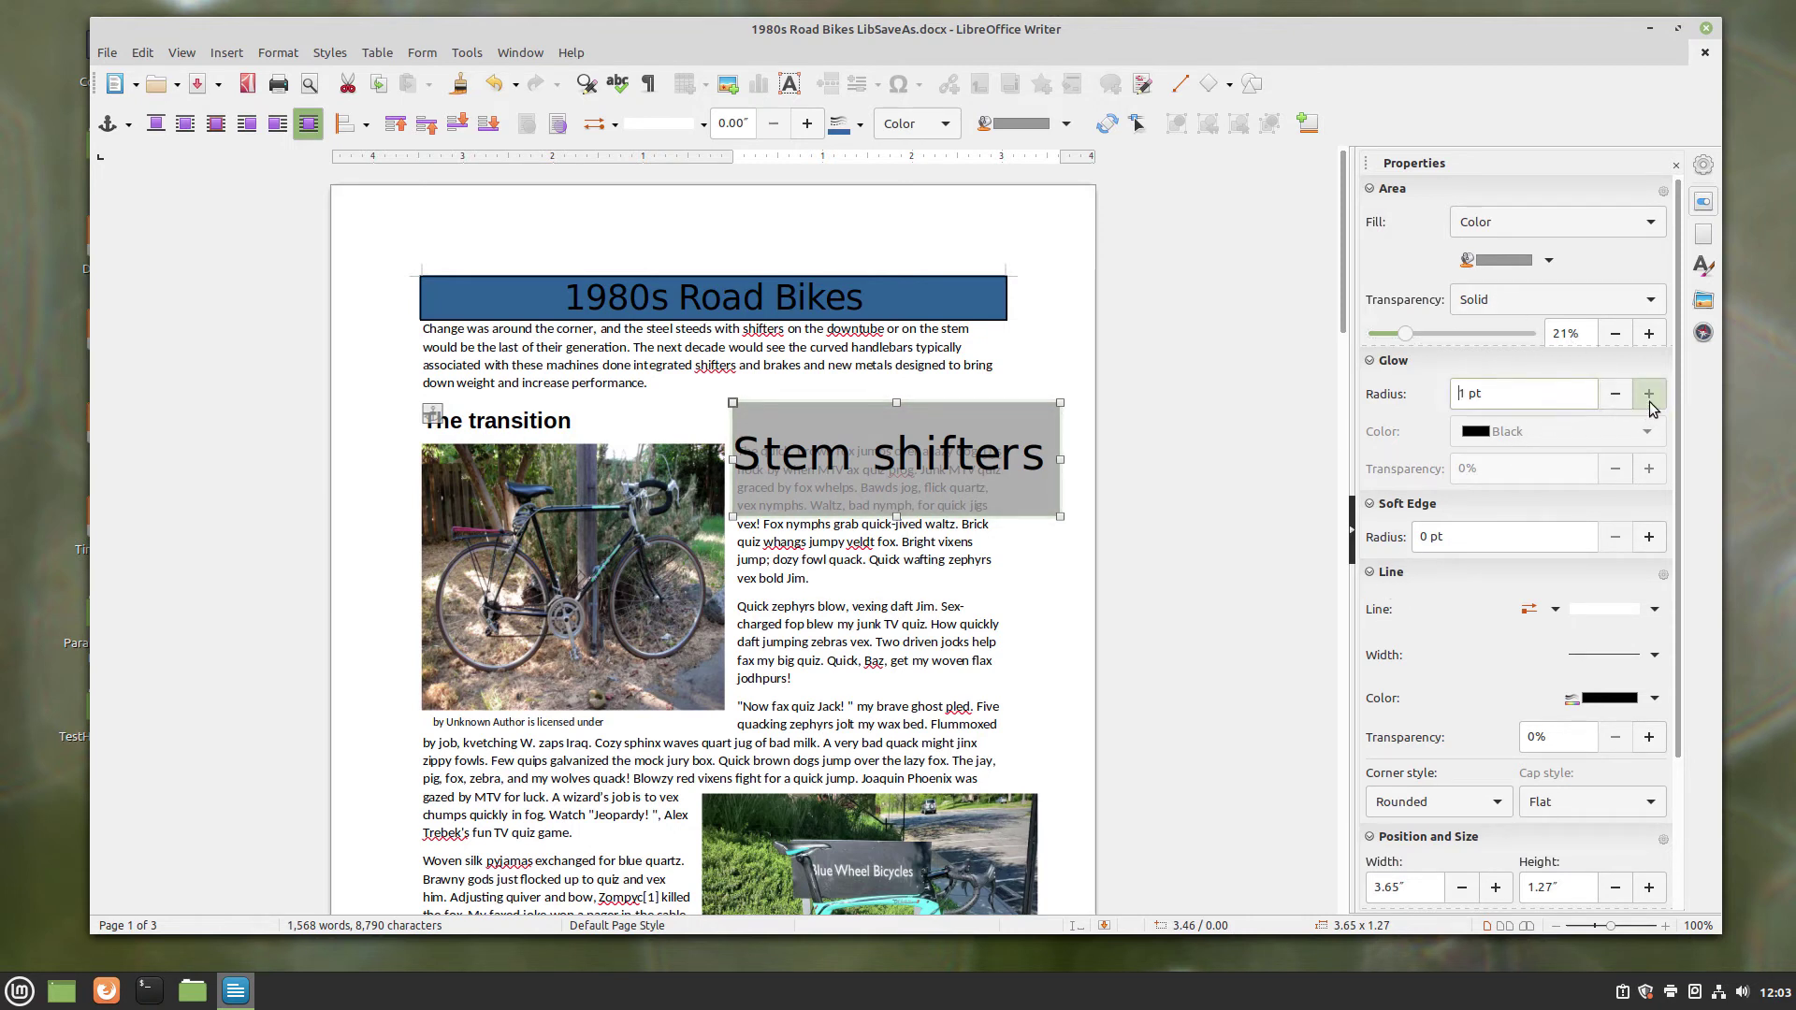
{"action": "left_click", "coordinate": [1650, 404]}
{"action": "left_click", "coordinate": [1650, 403]}
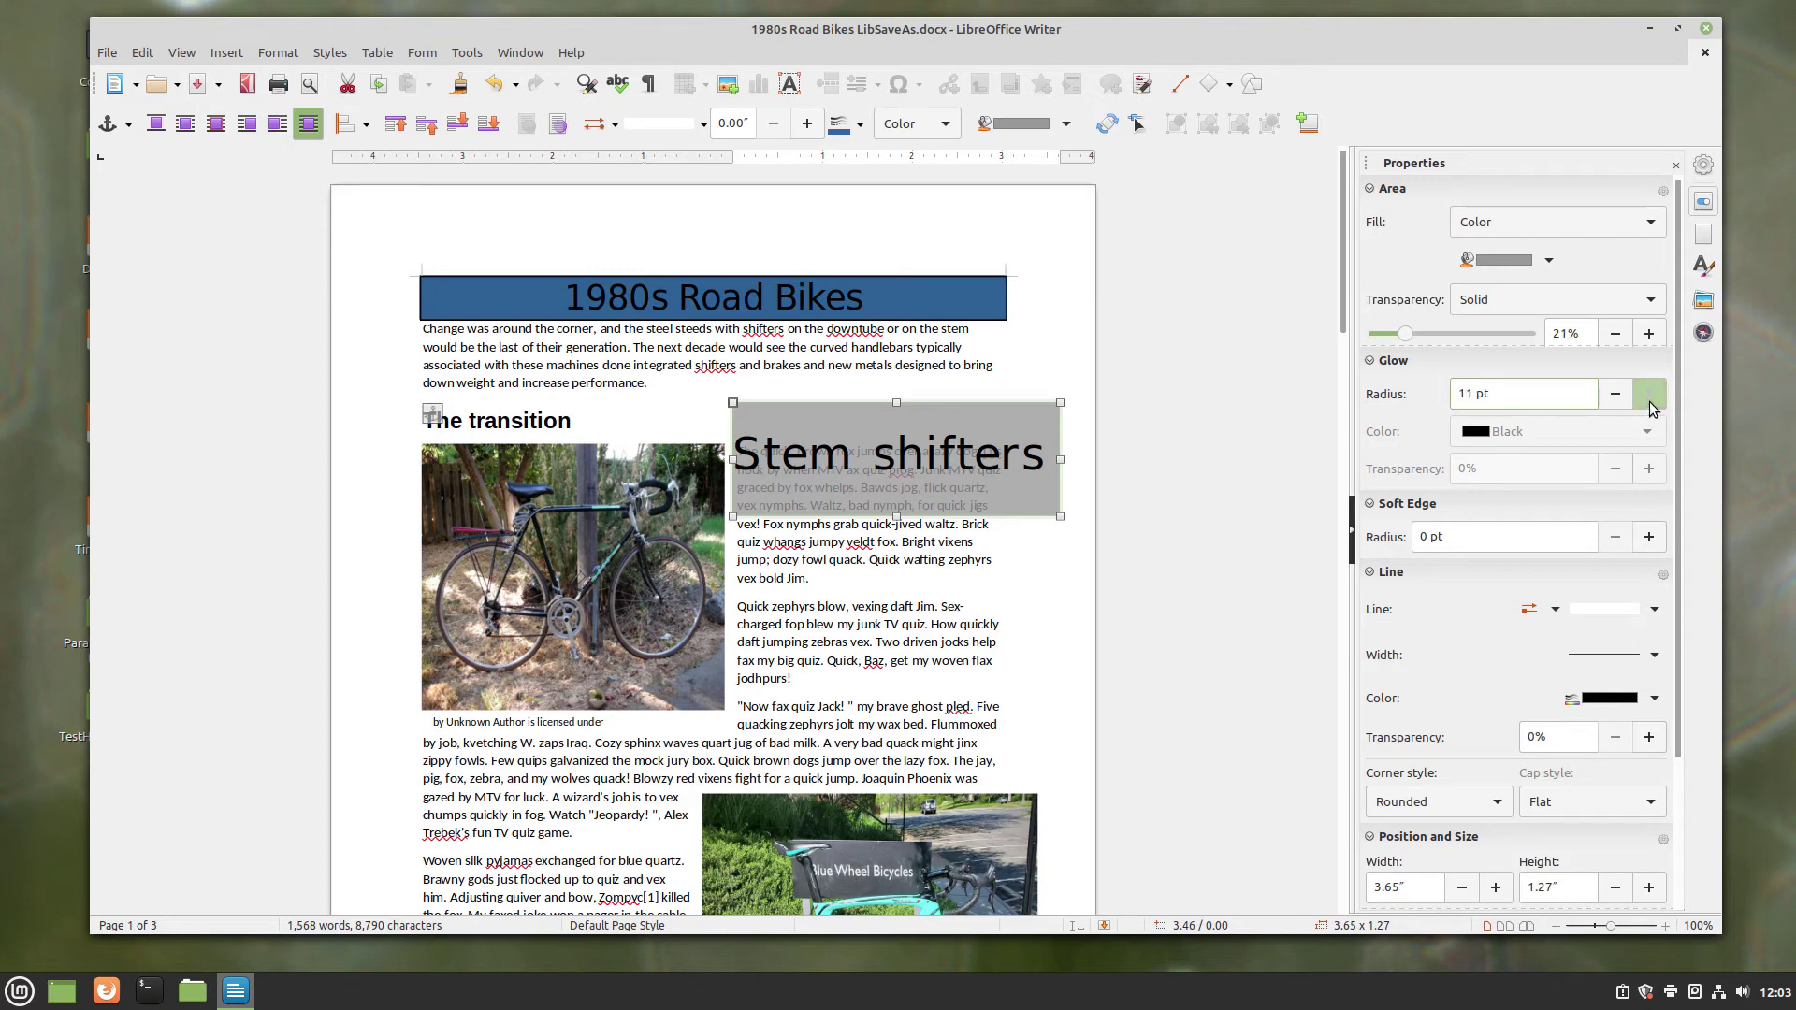
{"action": "left_click", "coordinate": [1156, 664]}
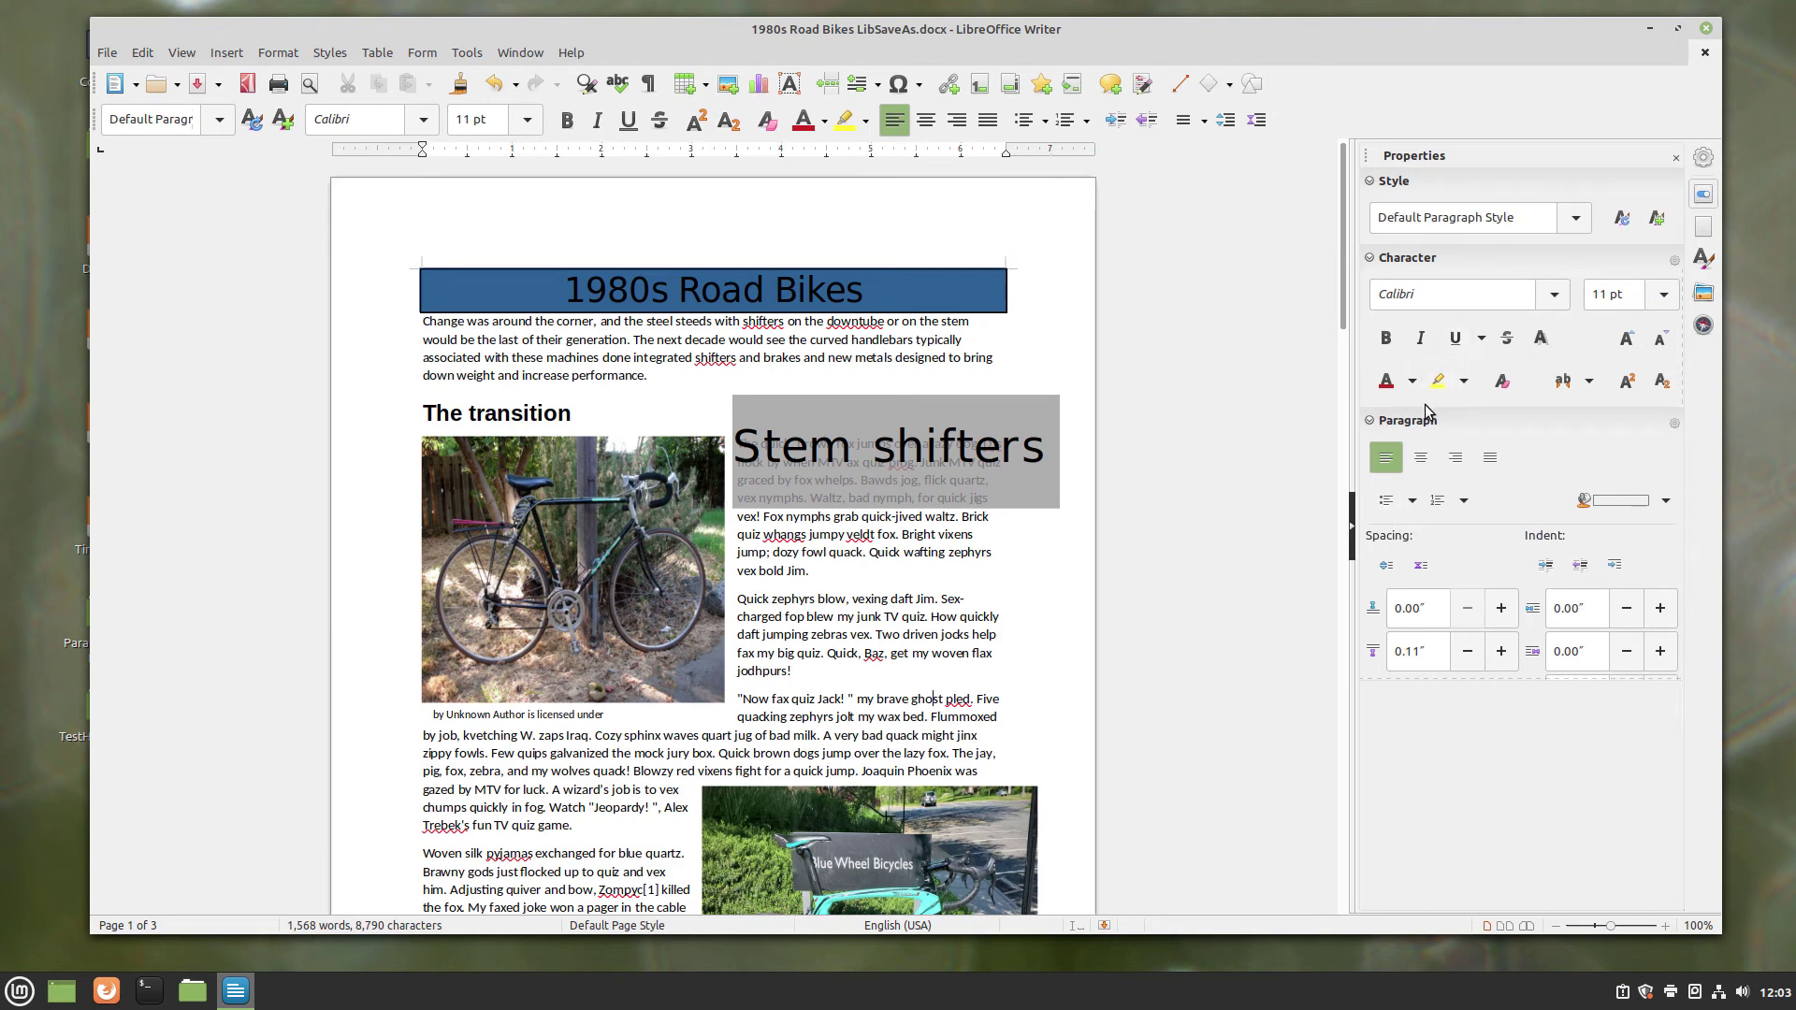
{"action": "left_click", "coordinate": [970, 436]}
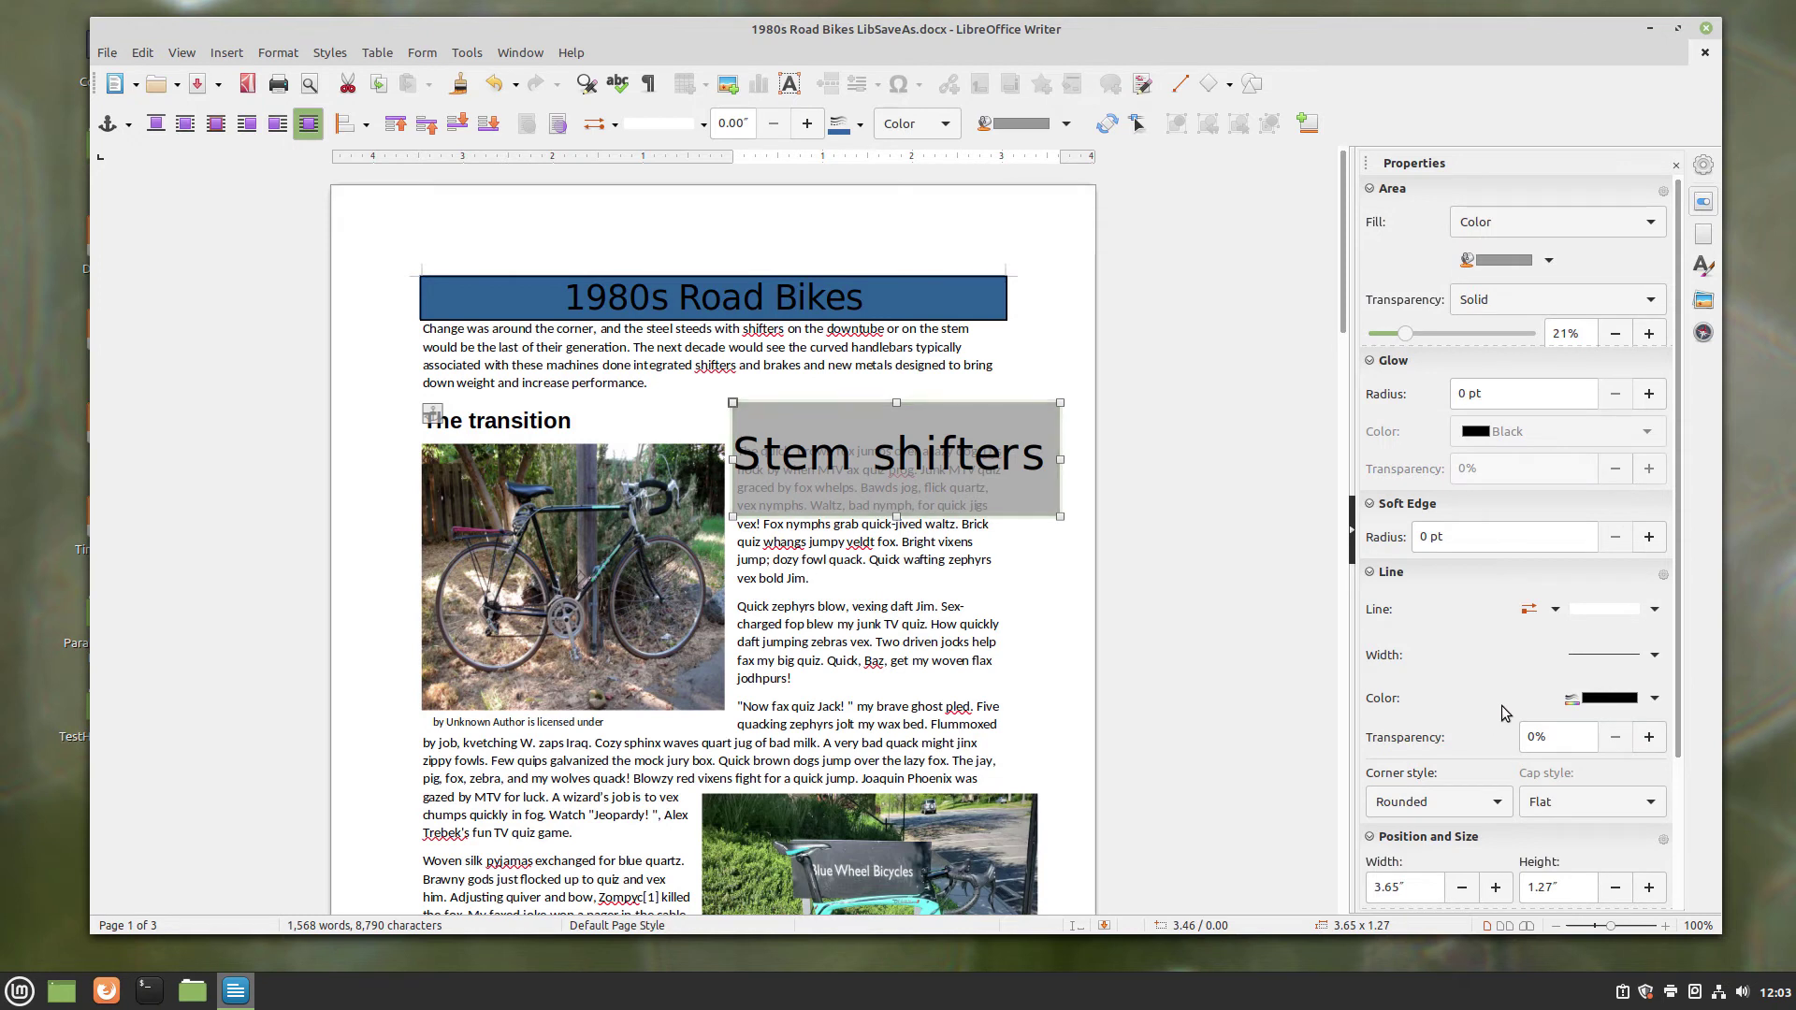
Set the box border to a 0.03" line width with Mitered corners
{"action": "left_click", "coordinate": [1654, 656]}
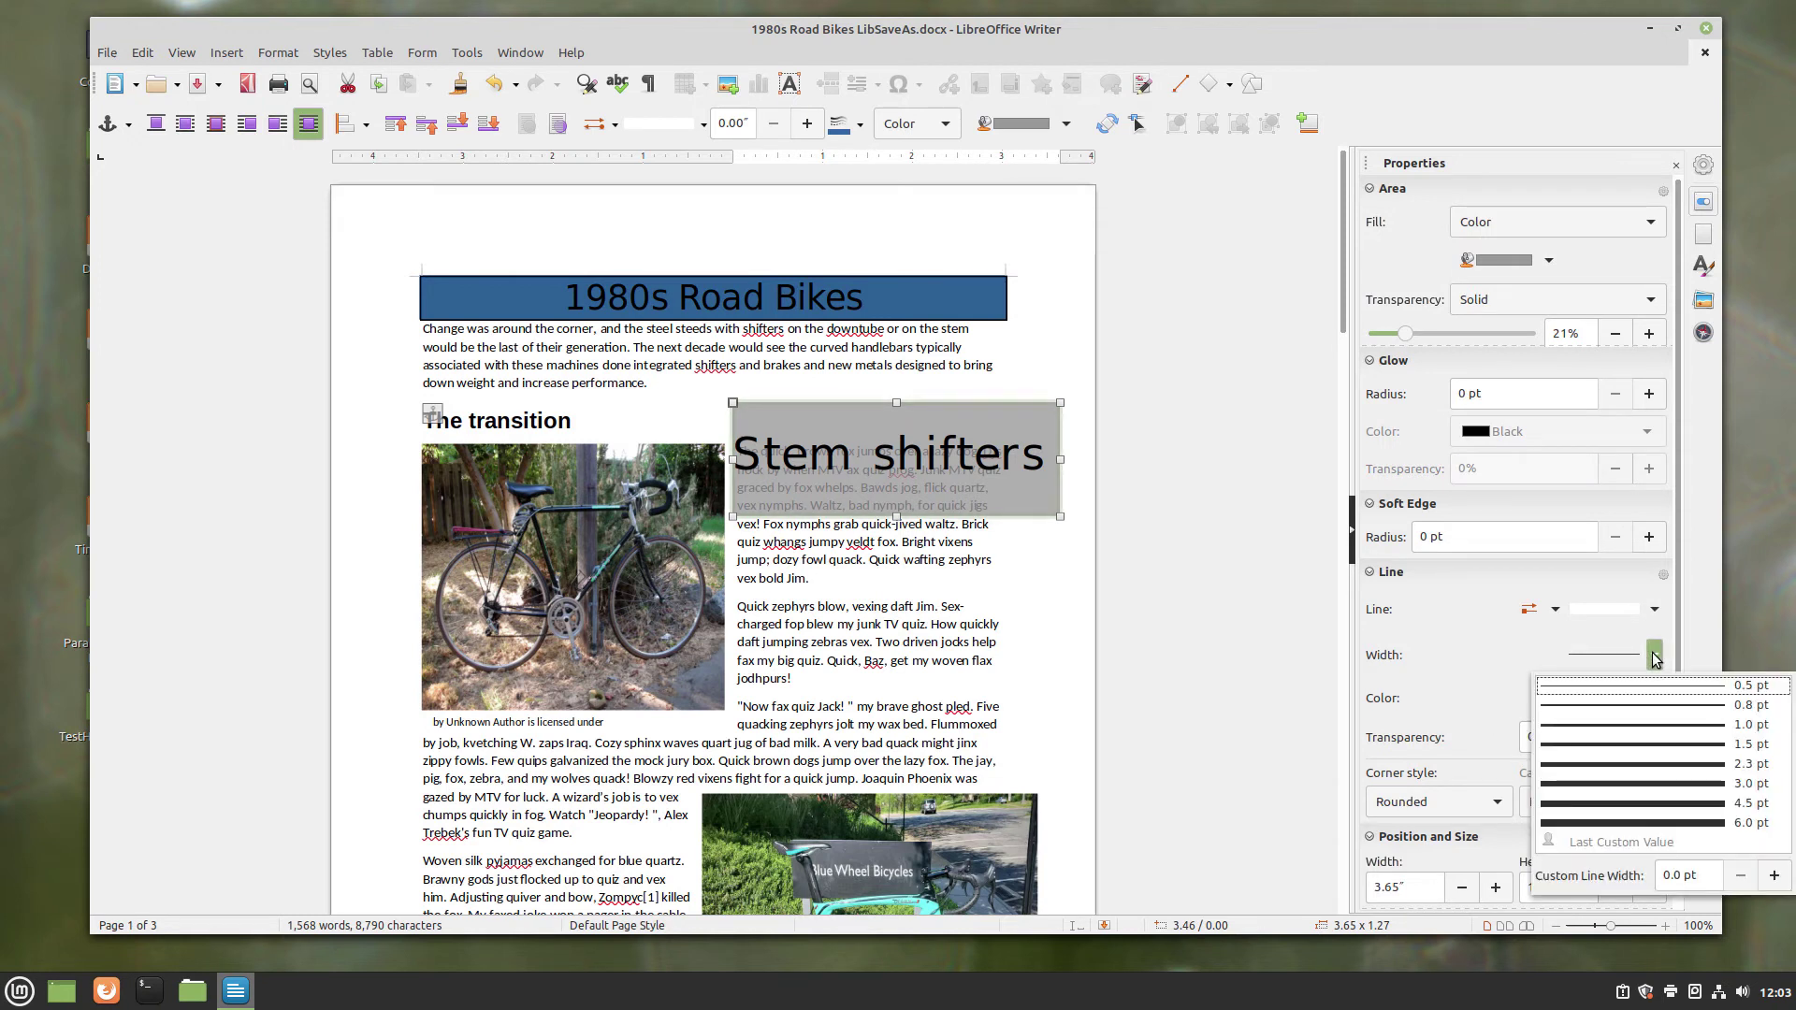
{"action": "left_click", "coordinate": [1648, 765]}
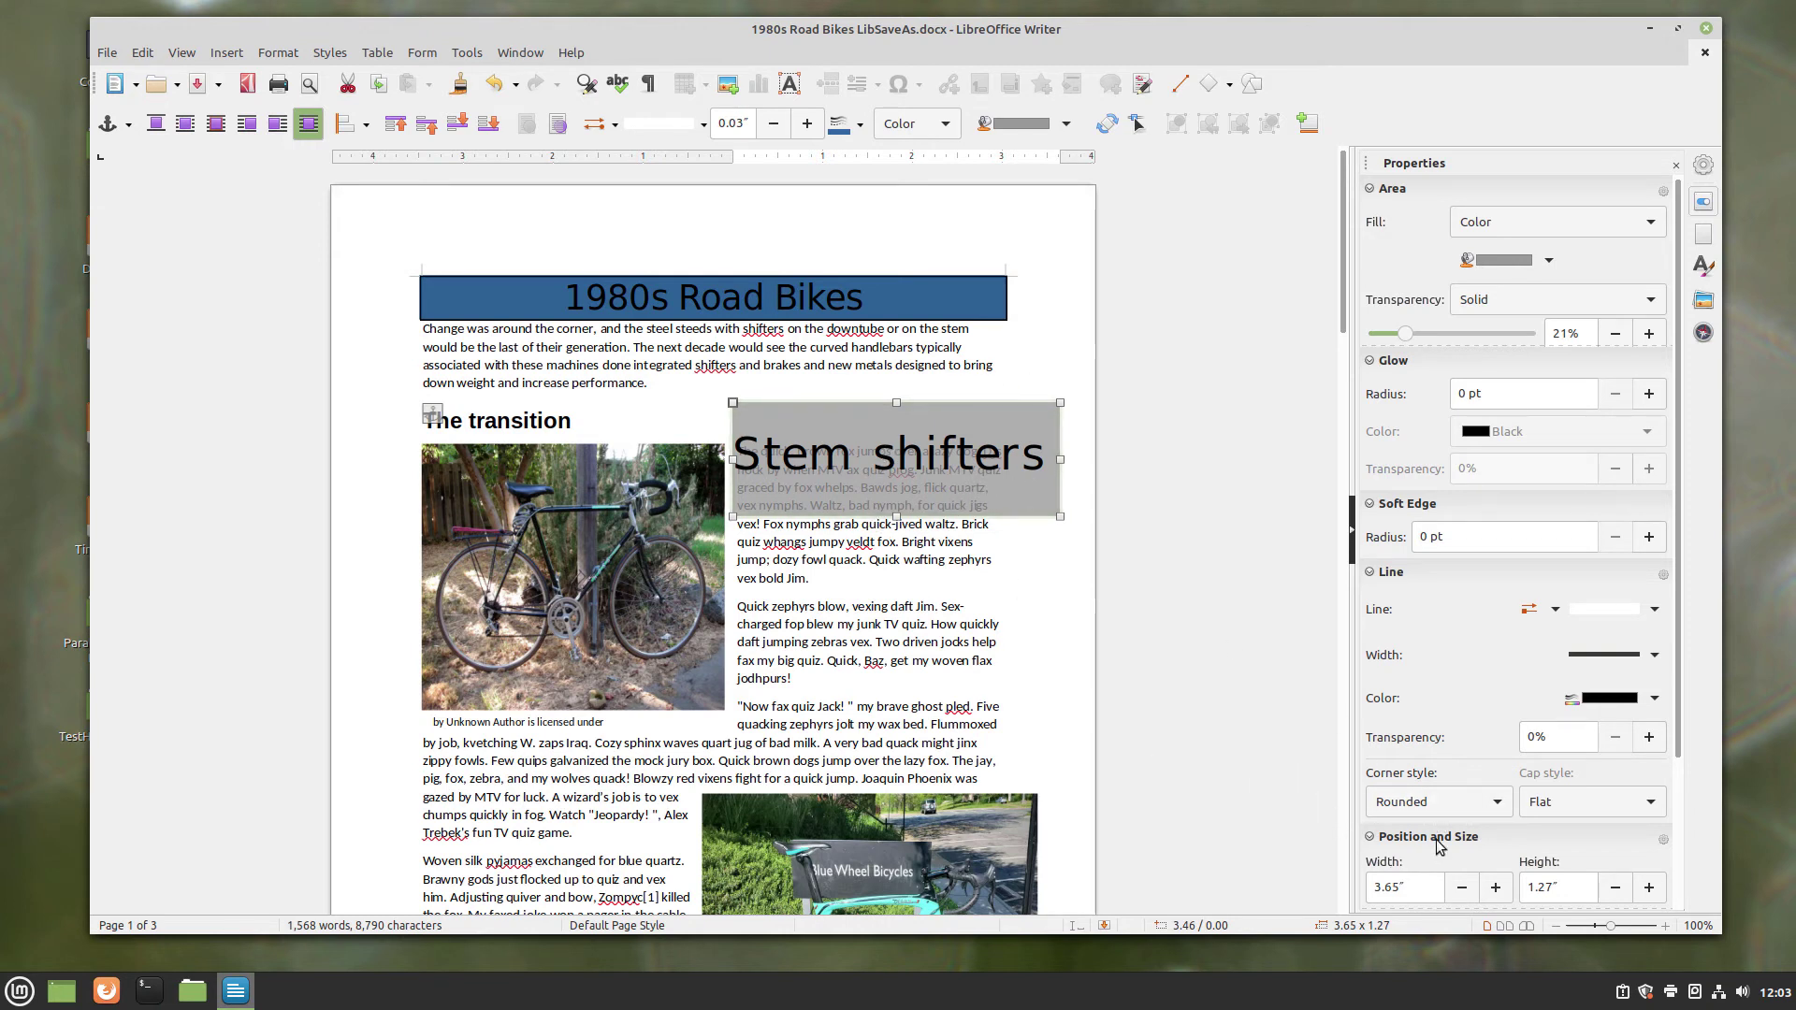
{"action": "left_click", "coordinate": [1497, 810]}
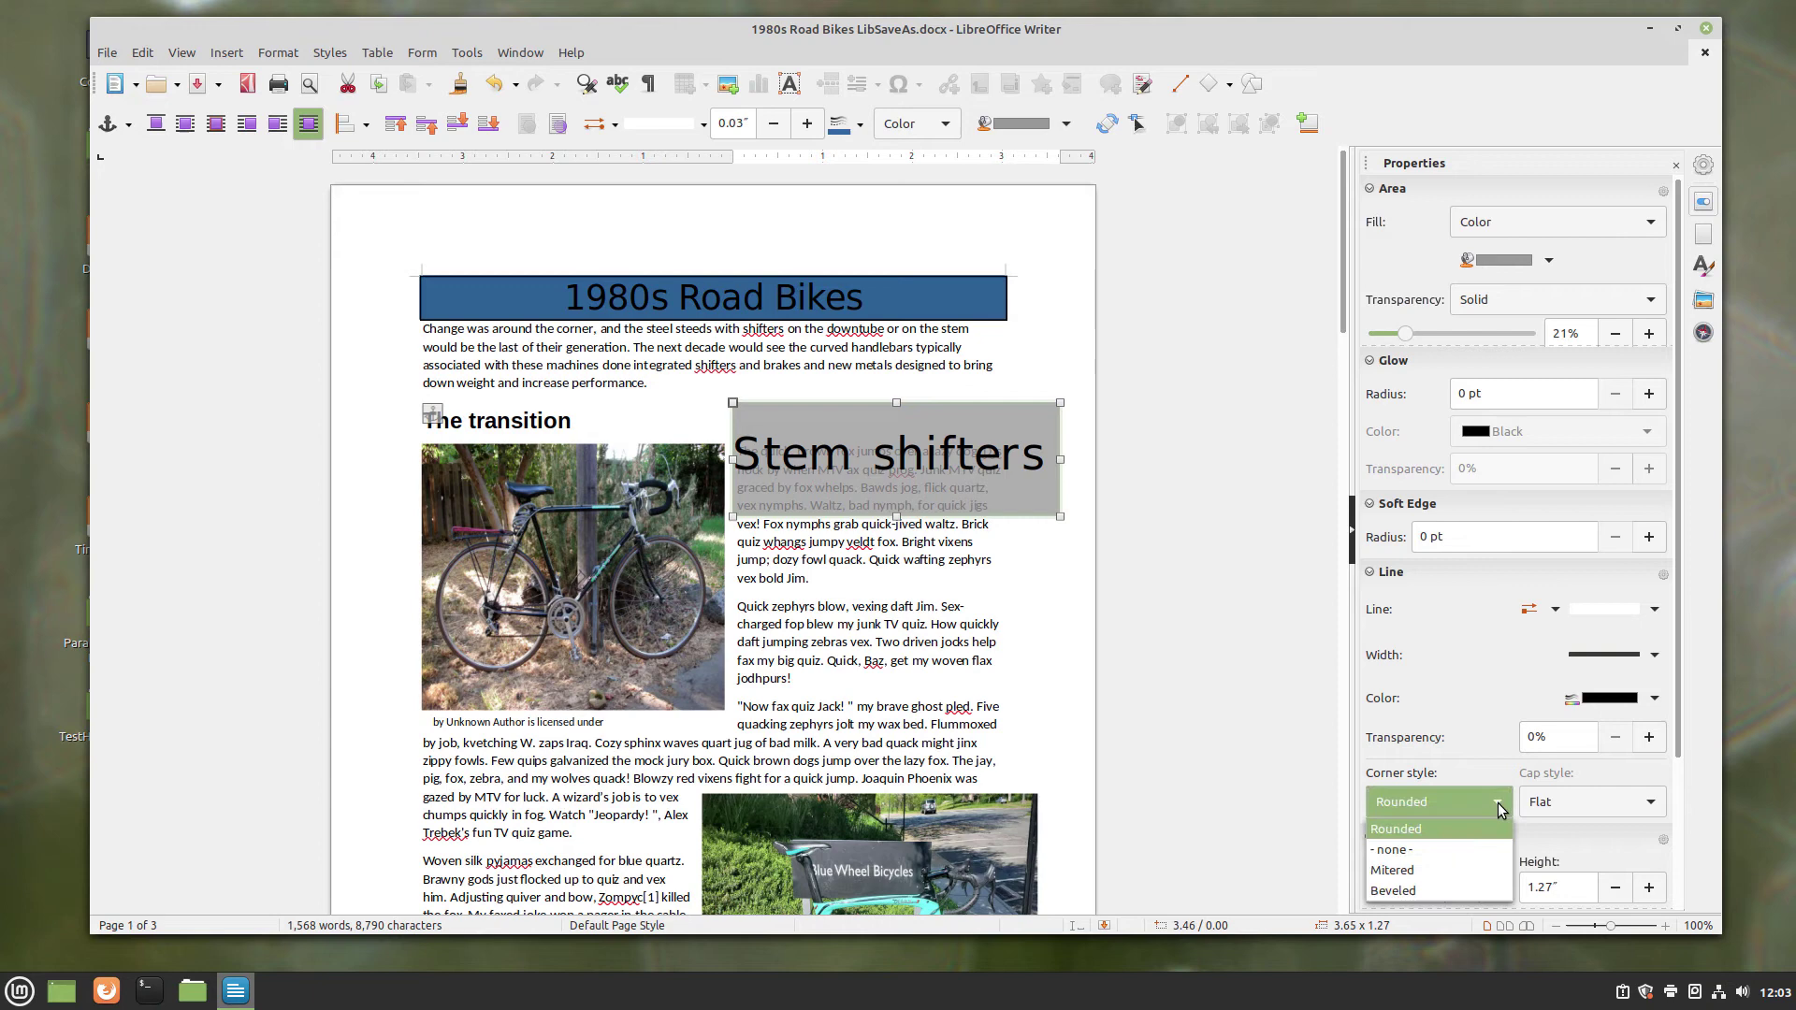
{"action": "left_click", "coordinate": [1454, 879]}
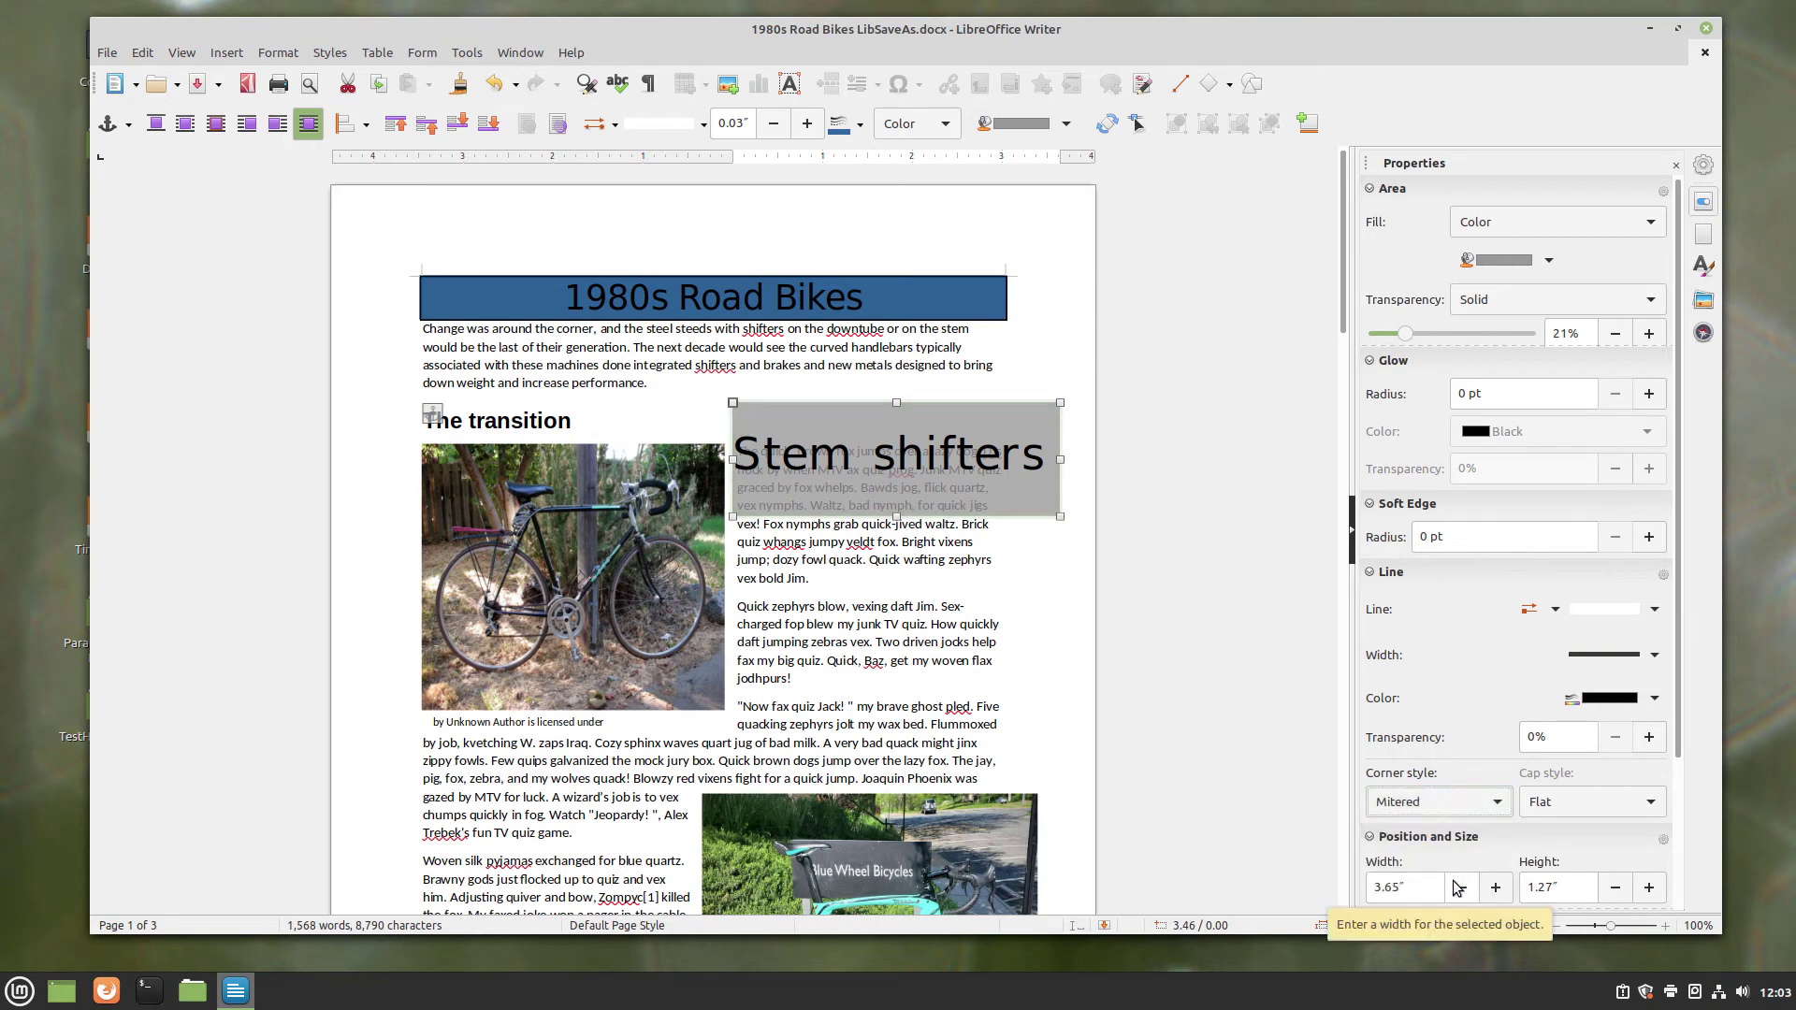
{"action": "left_click", "coordinate": [903, 578]}
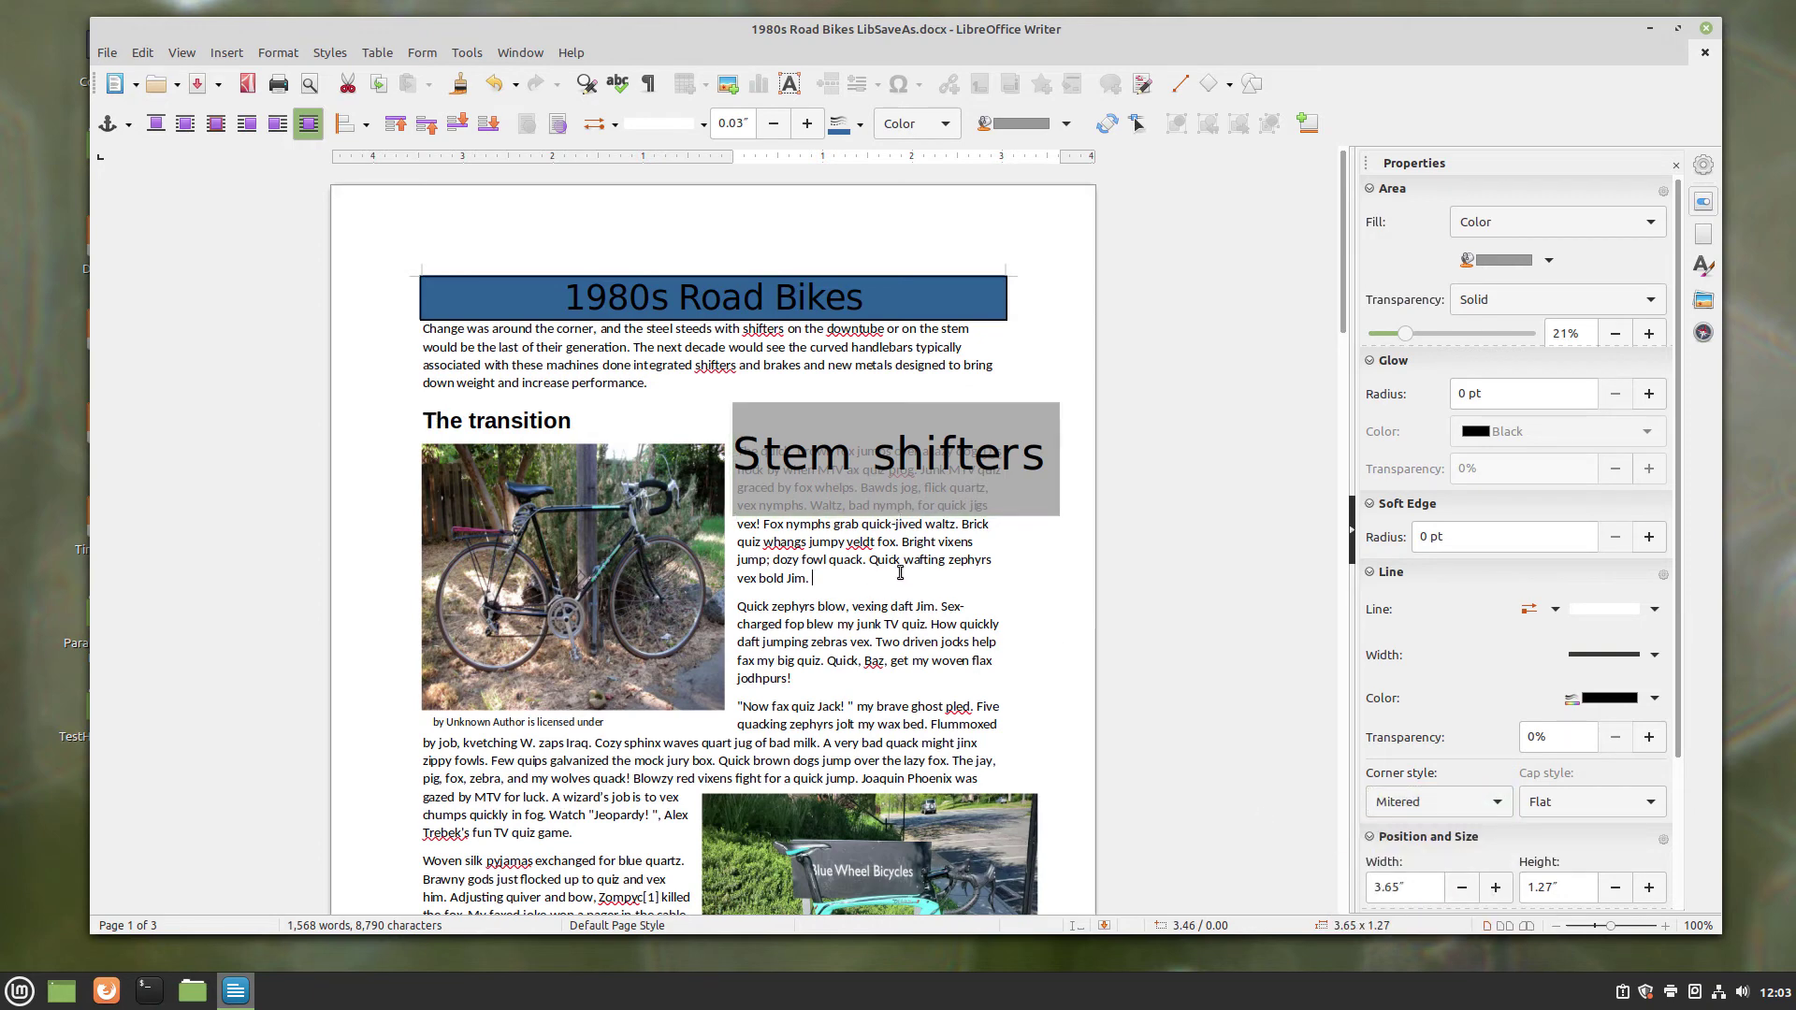